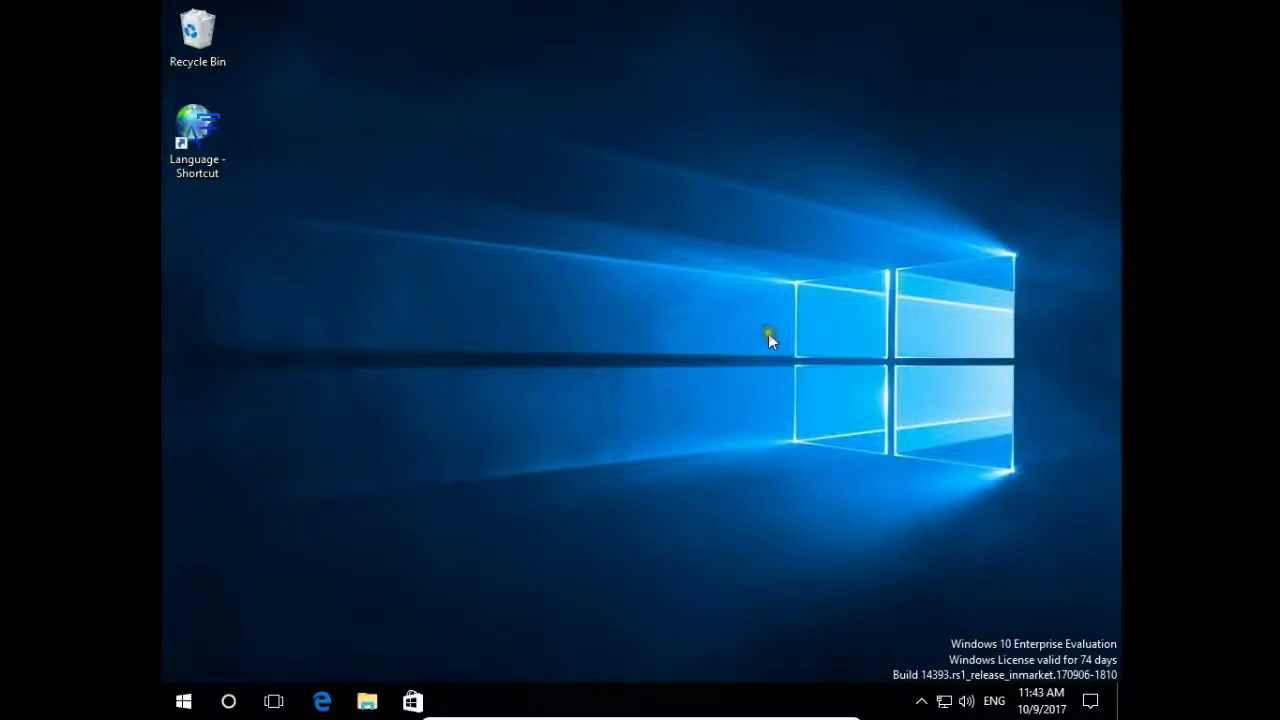
- Launch File Explorer and browse into the Local Disk (C:) drive
click(367, 700)
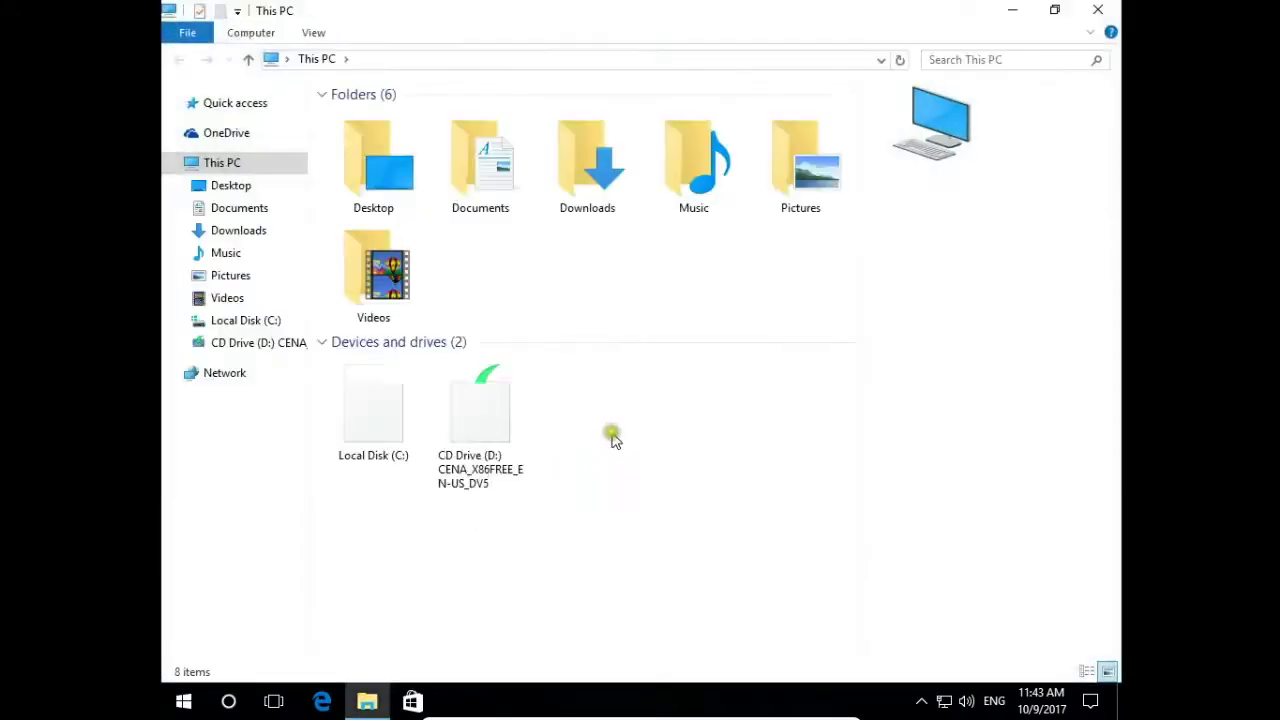
click(382, 458)
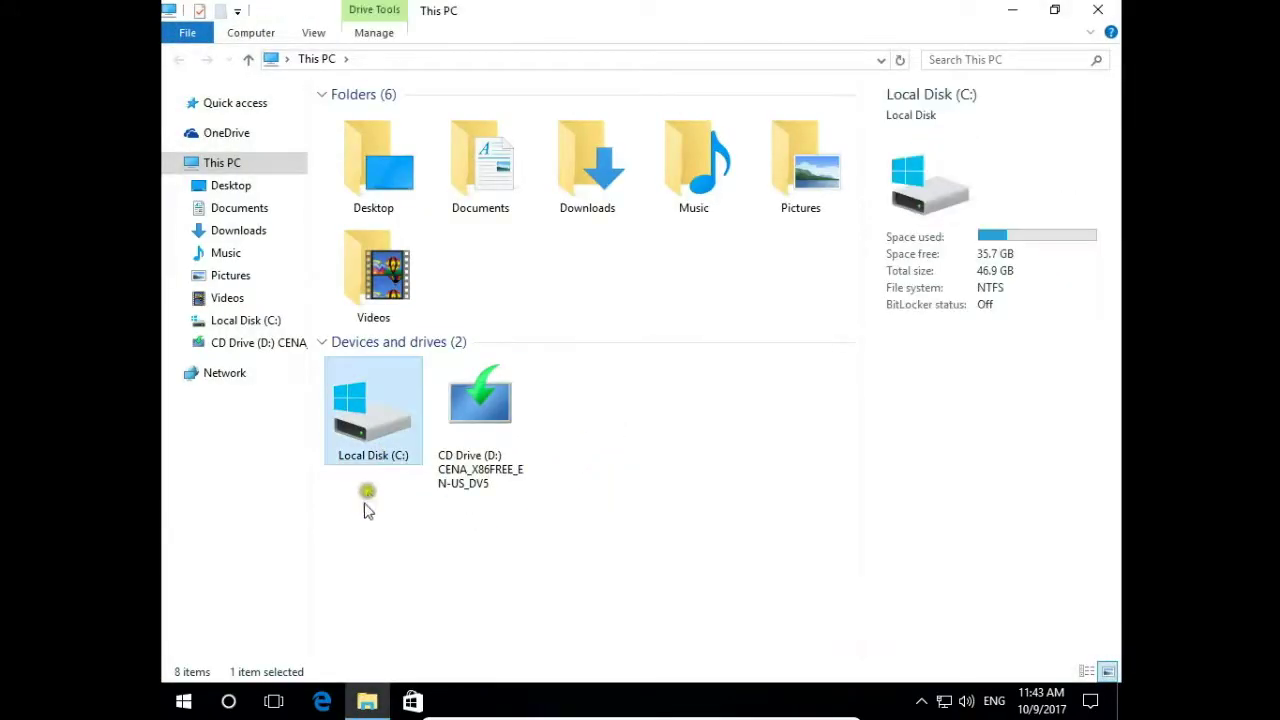
double_click(373, 455)
- Create a new folder named 'Hidden' on C: and open it
right_click(609, 375)
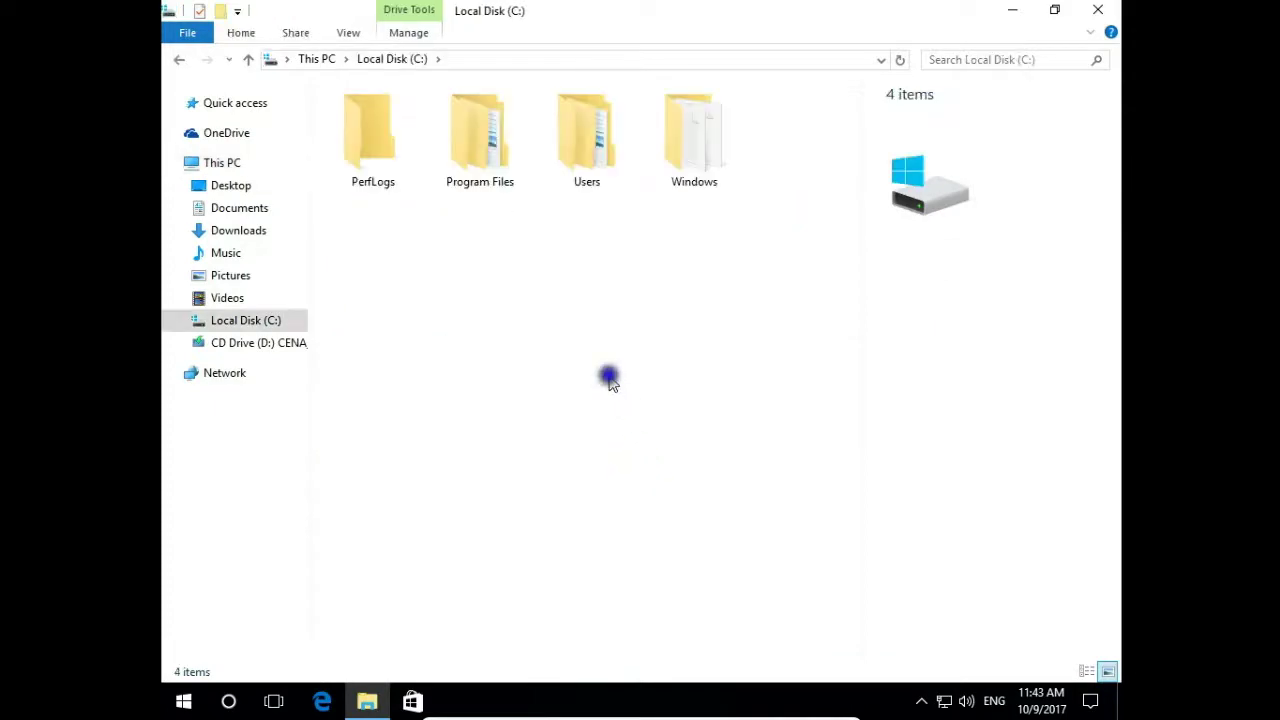
mouse_move(650, 563)
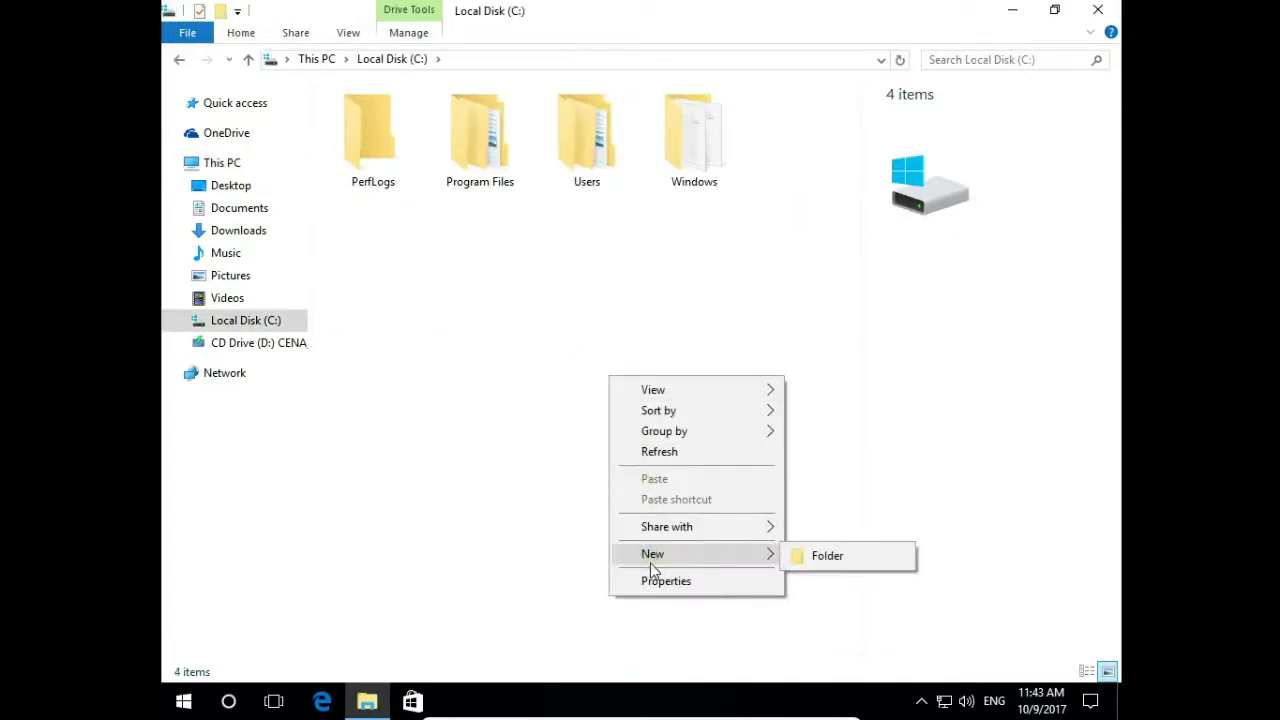
click(826, 556)
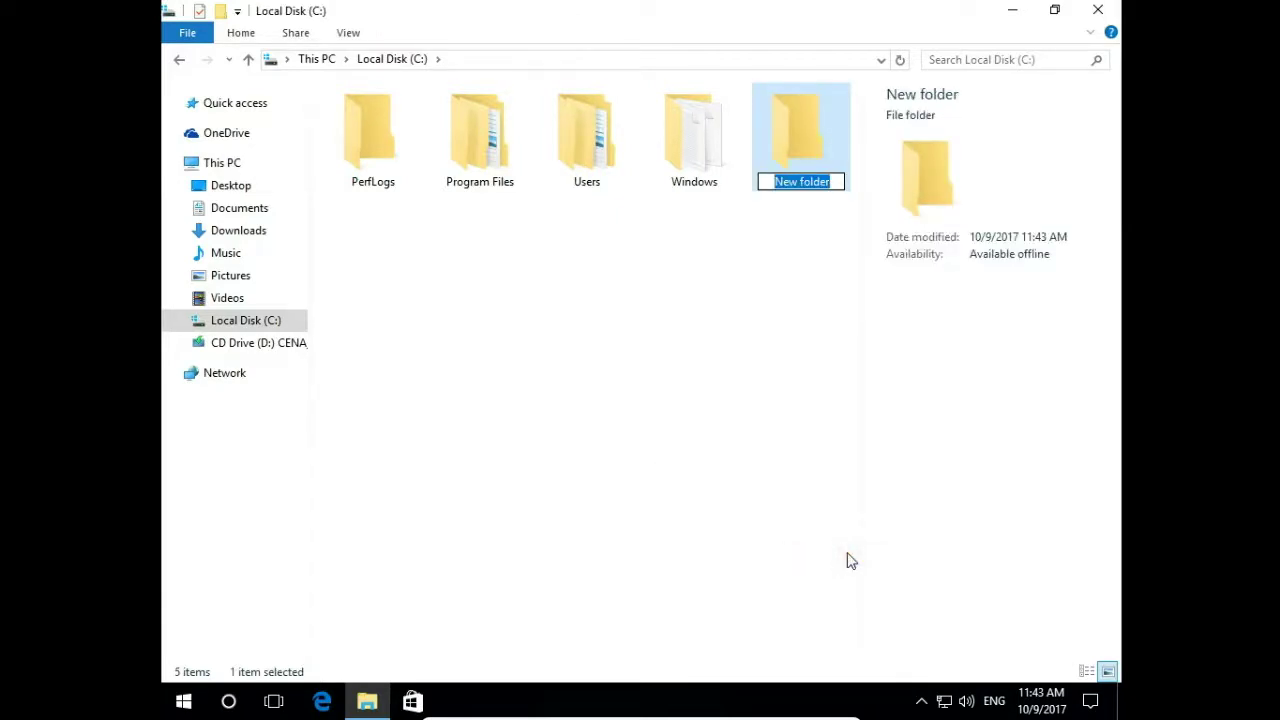
text(Hi)
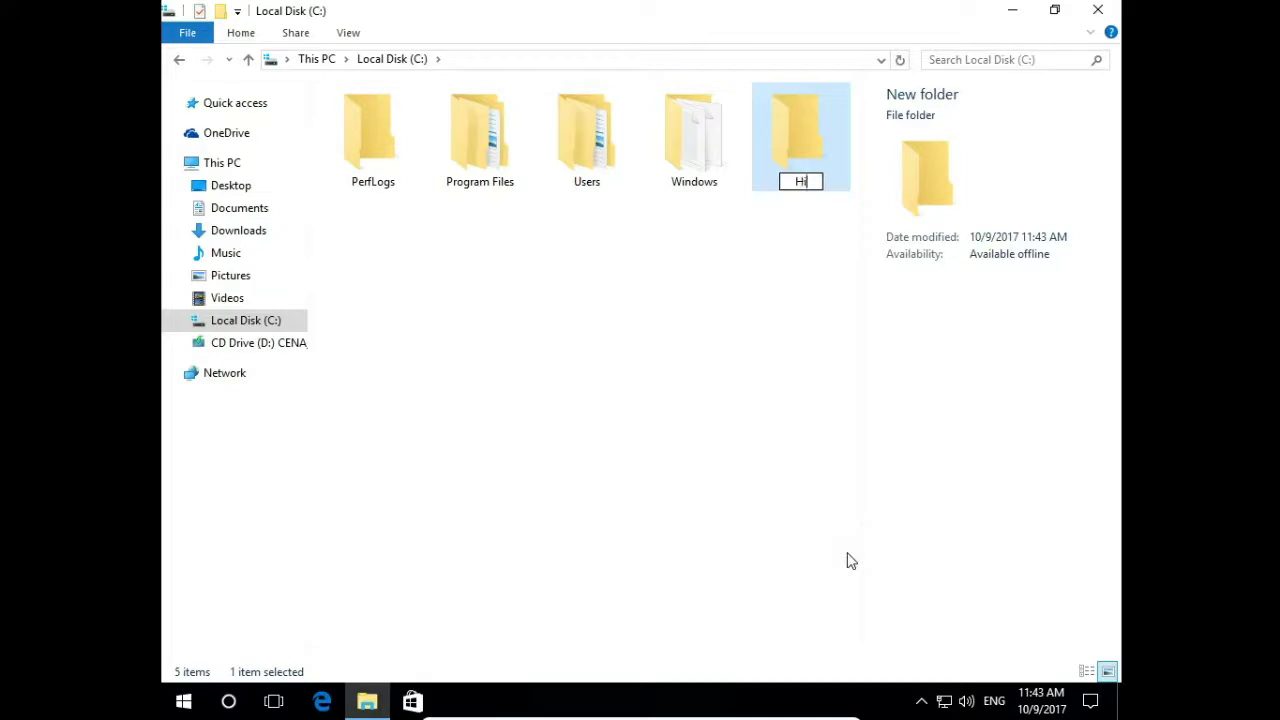
text(dden)
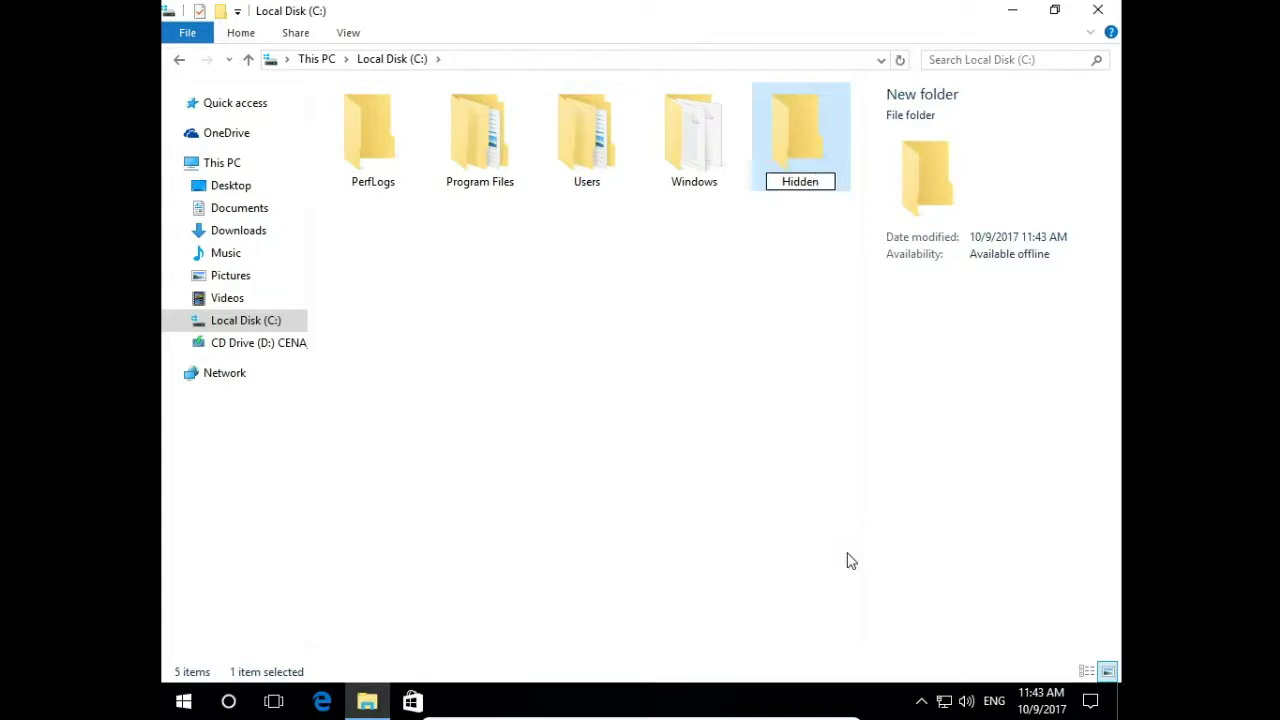
key(Return)
key(Return)
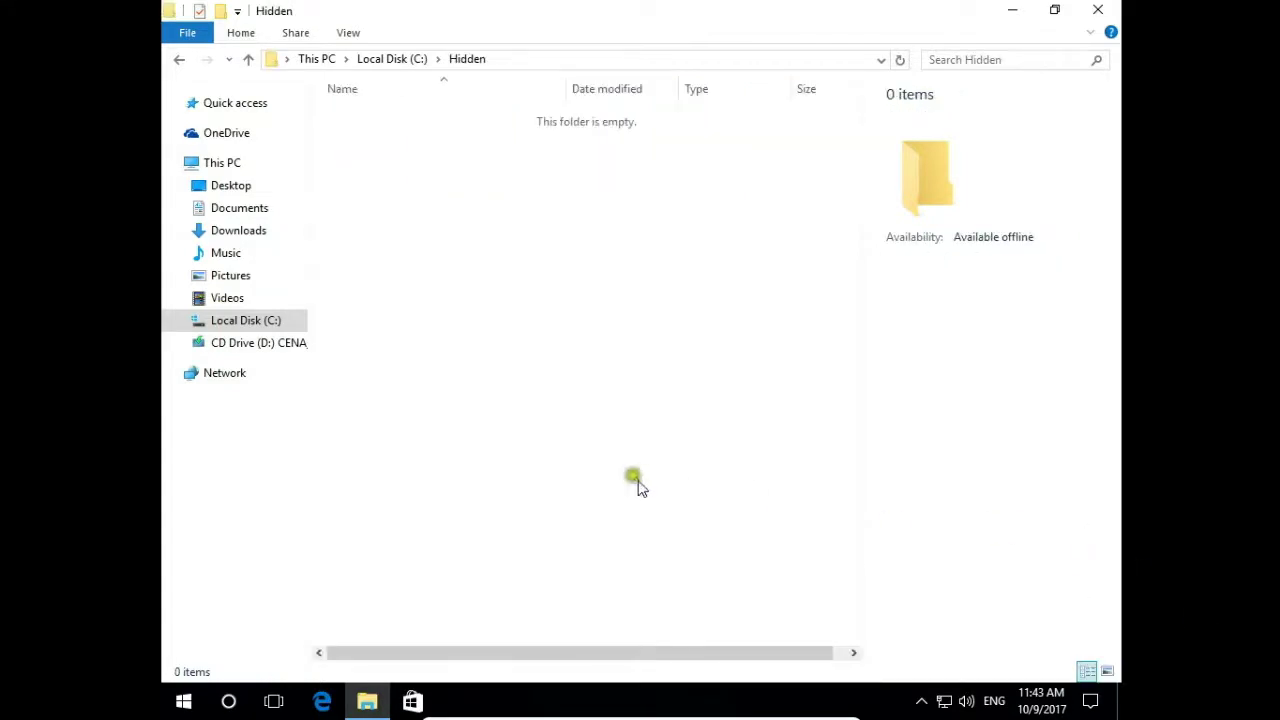
- Create a text document named 'HIdden Text Document'
right_click(543, 283)
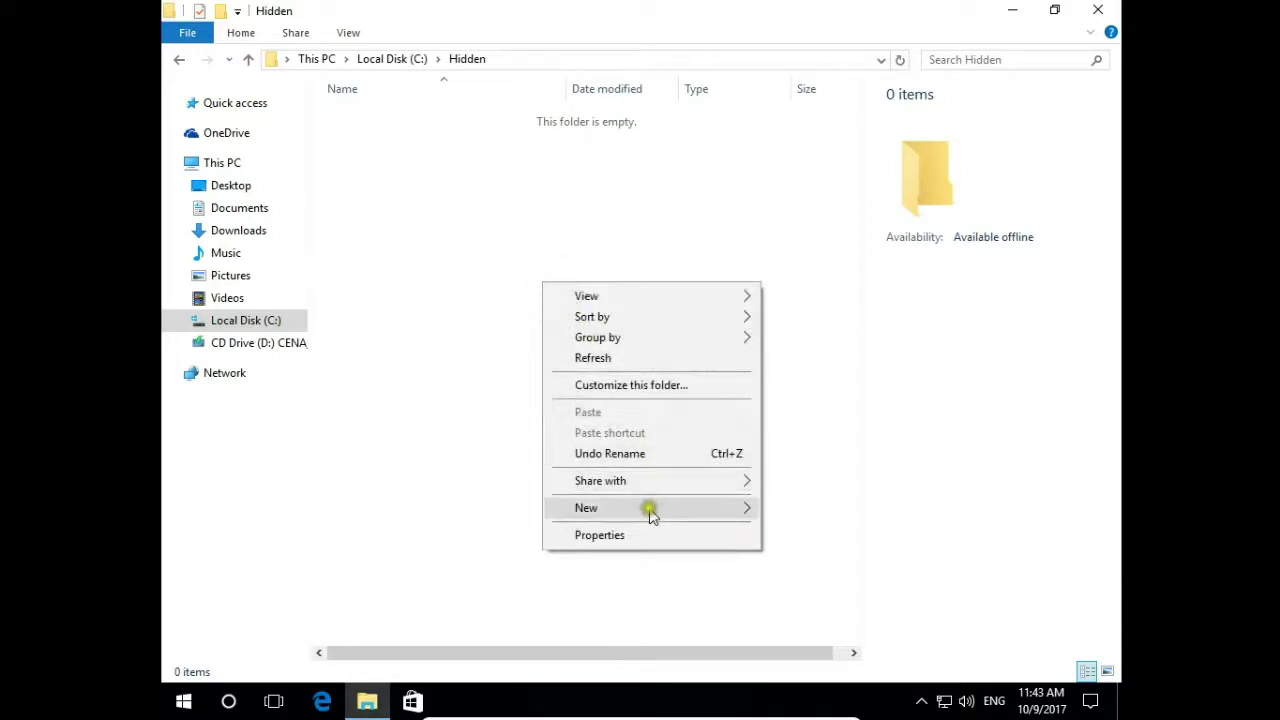
mouse_move(650, 512)
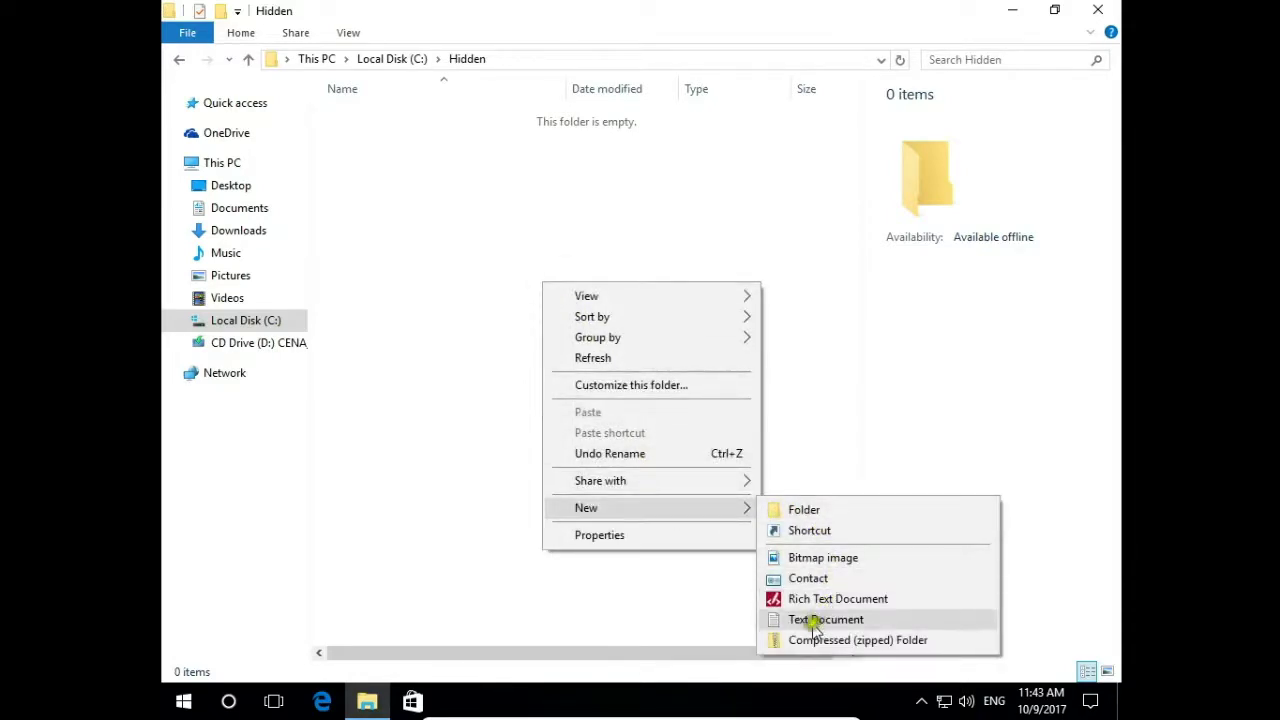
click(815, 620)
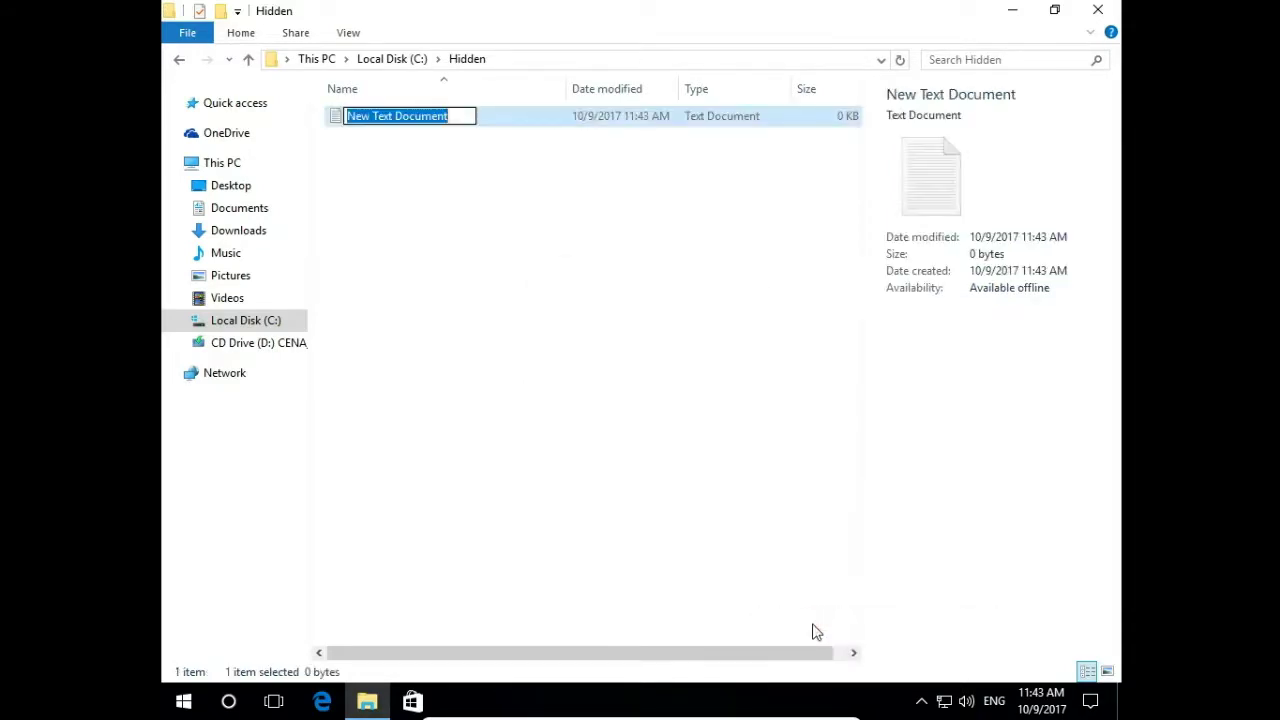
key(Home)
key(Delete)
key(Delete)
key(Delete)
key(Delete)
text(HIdden)
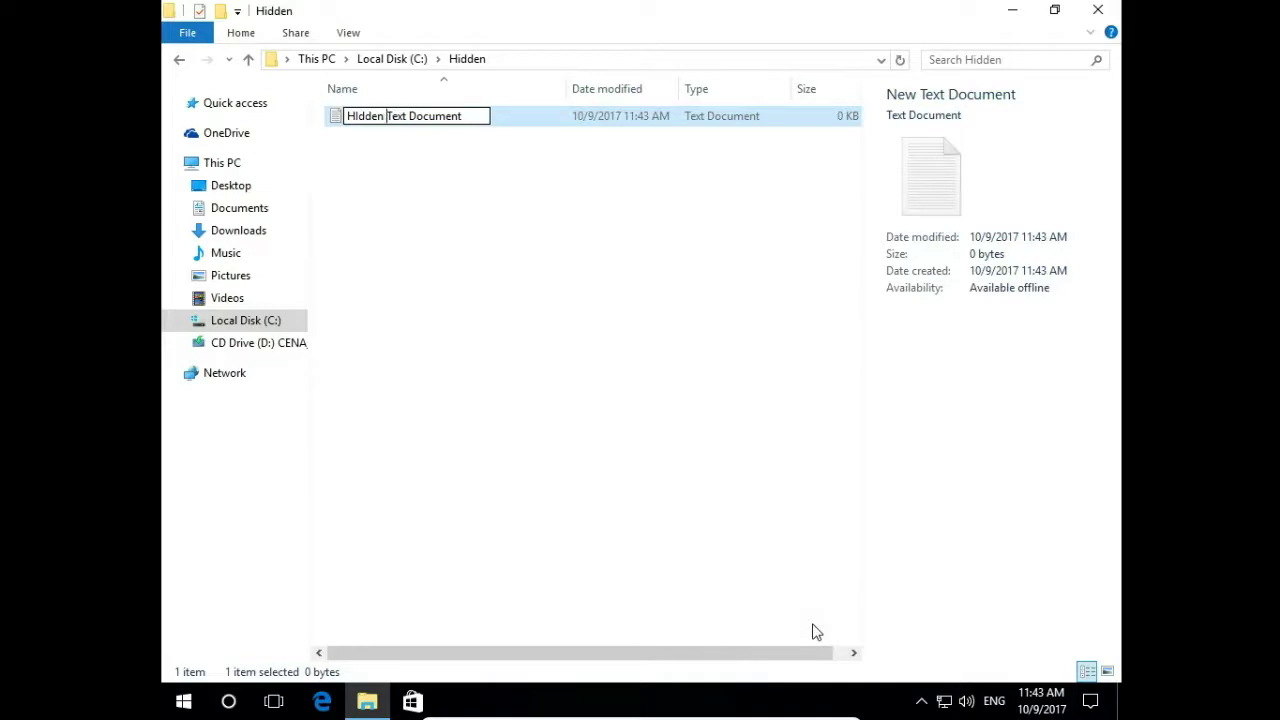
key(Return)
- Add a second text document, keeping the default name 'New Text Document'
right_click(529, 352)
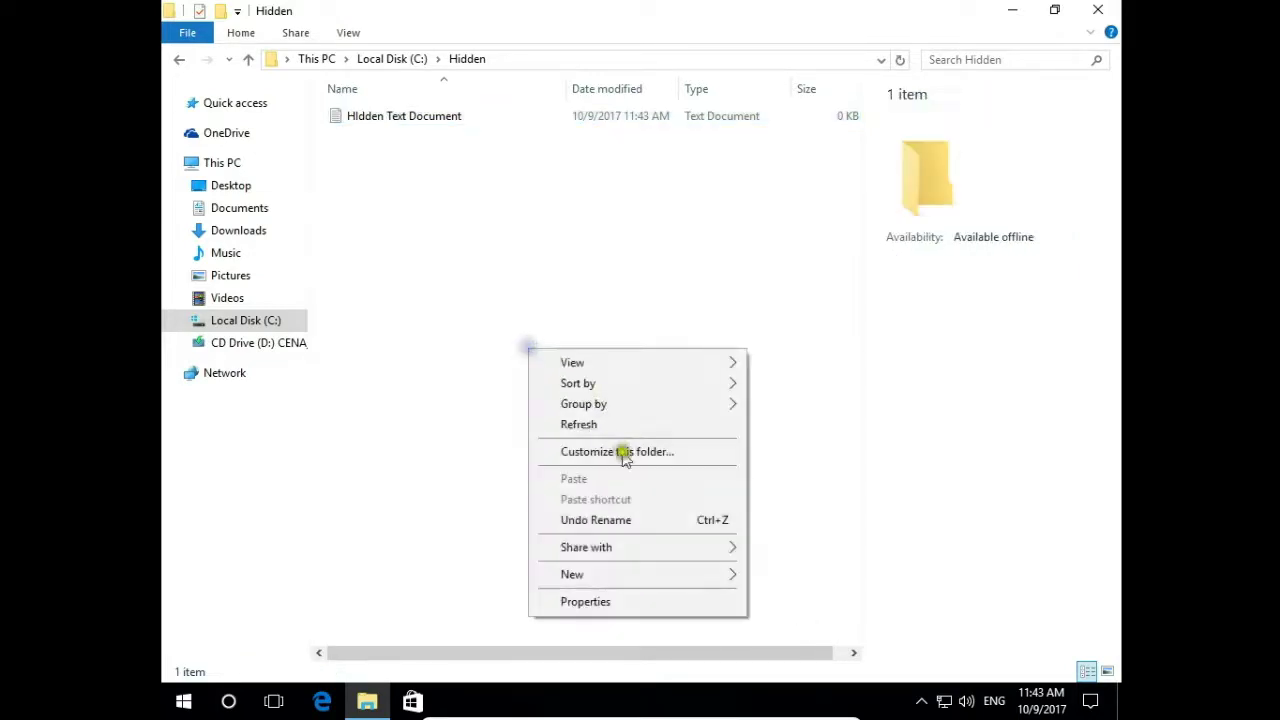
mouse_move(640, 580)
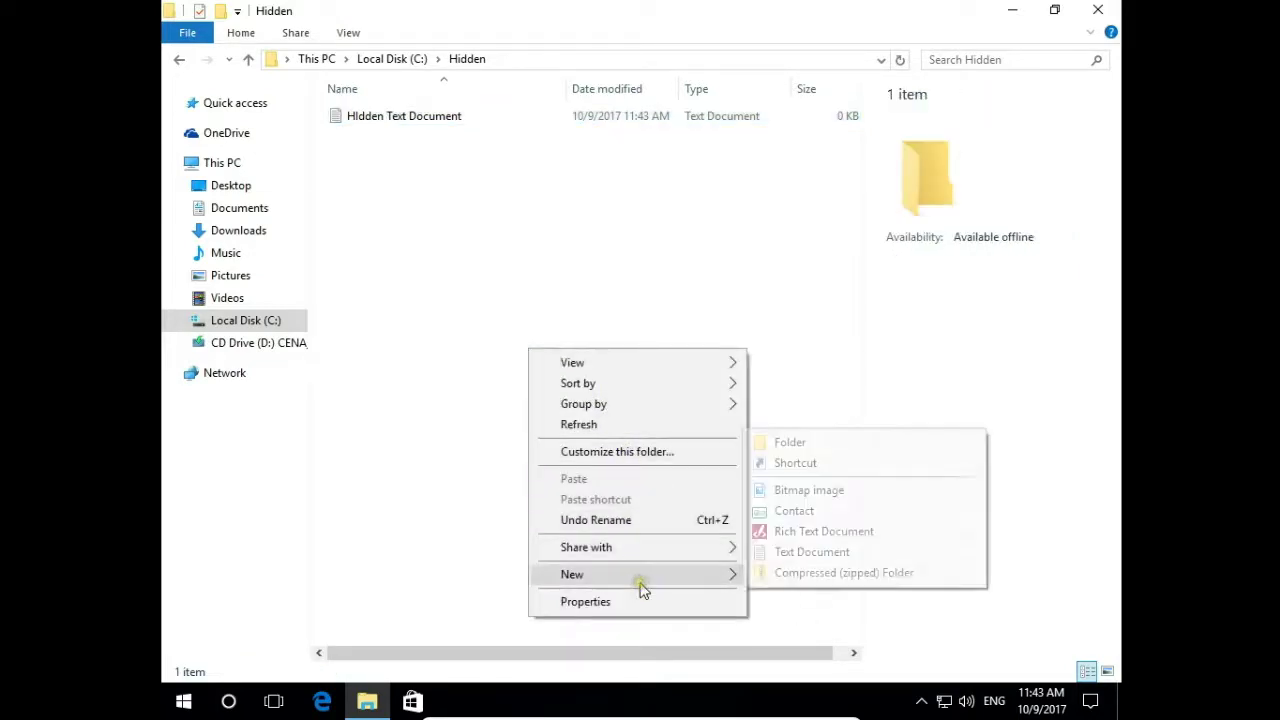
click(810, 553)
click(708, 466)
click(511, 226)
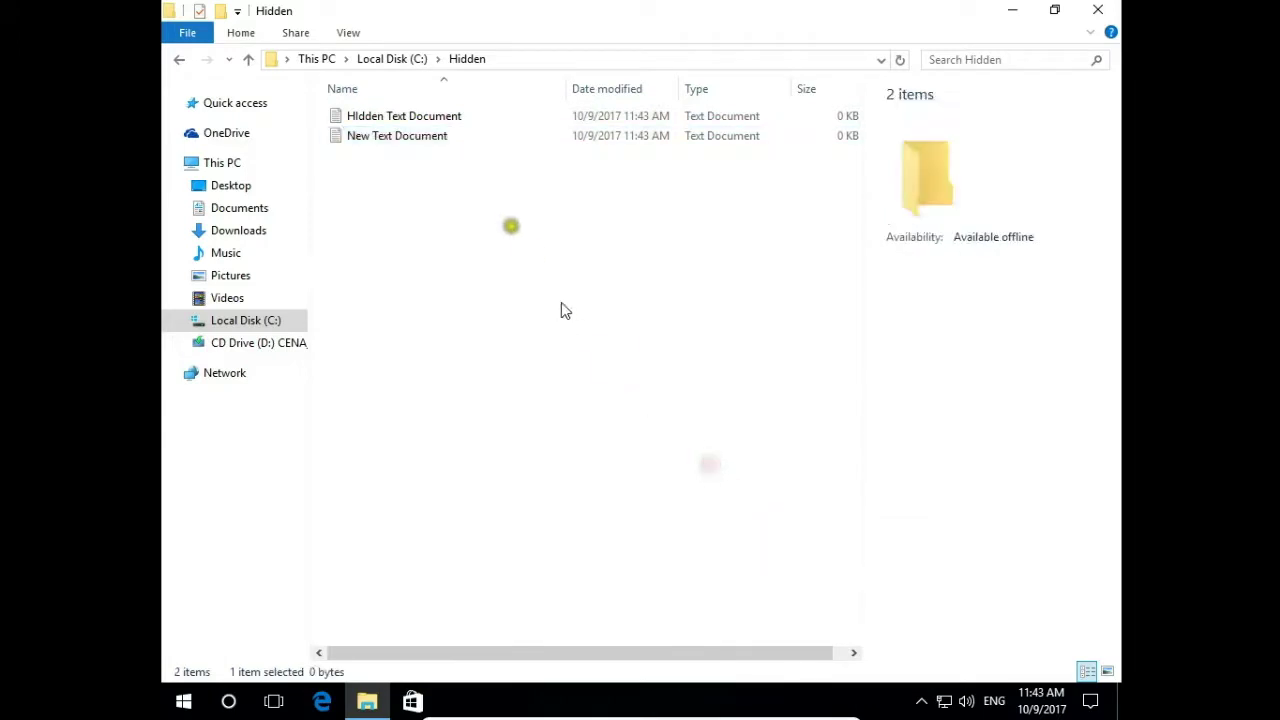
- Switch the Hidden folder's view layout to Large icons
click(290, 33)
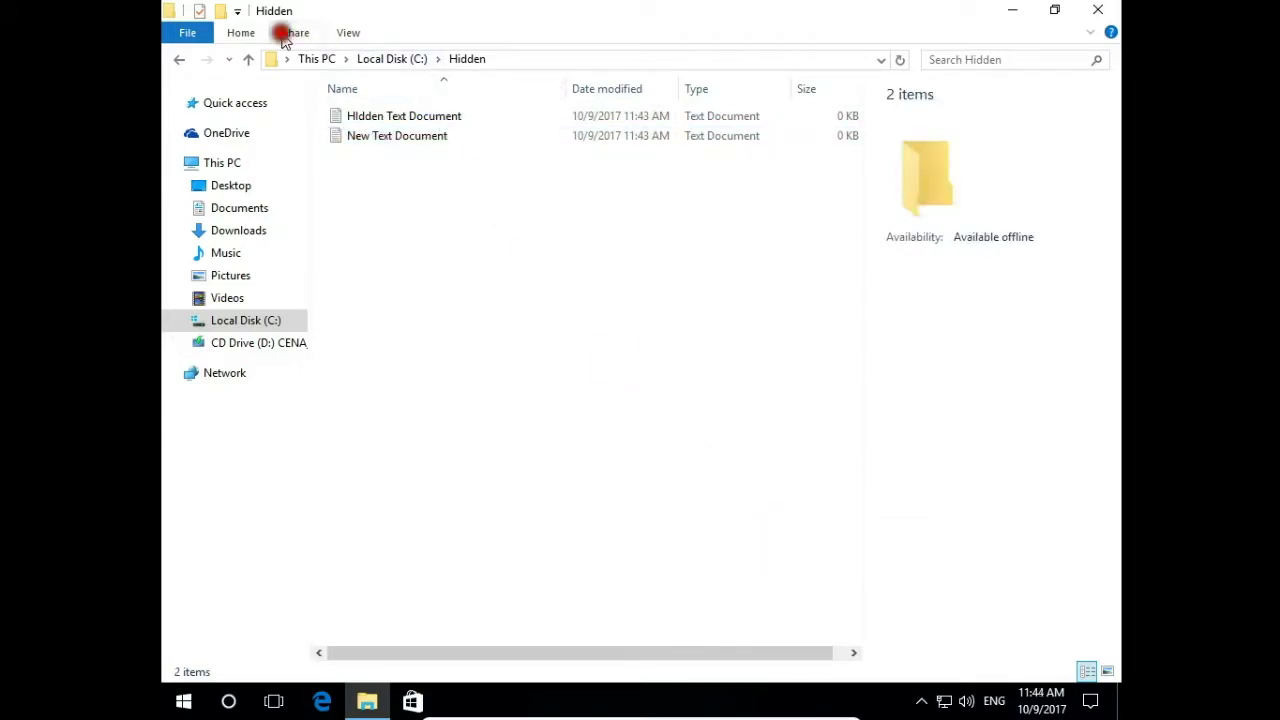
click(352, 34)
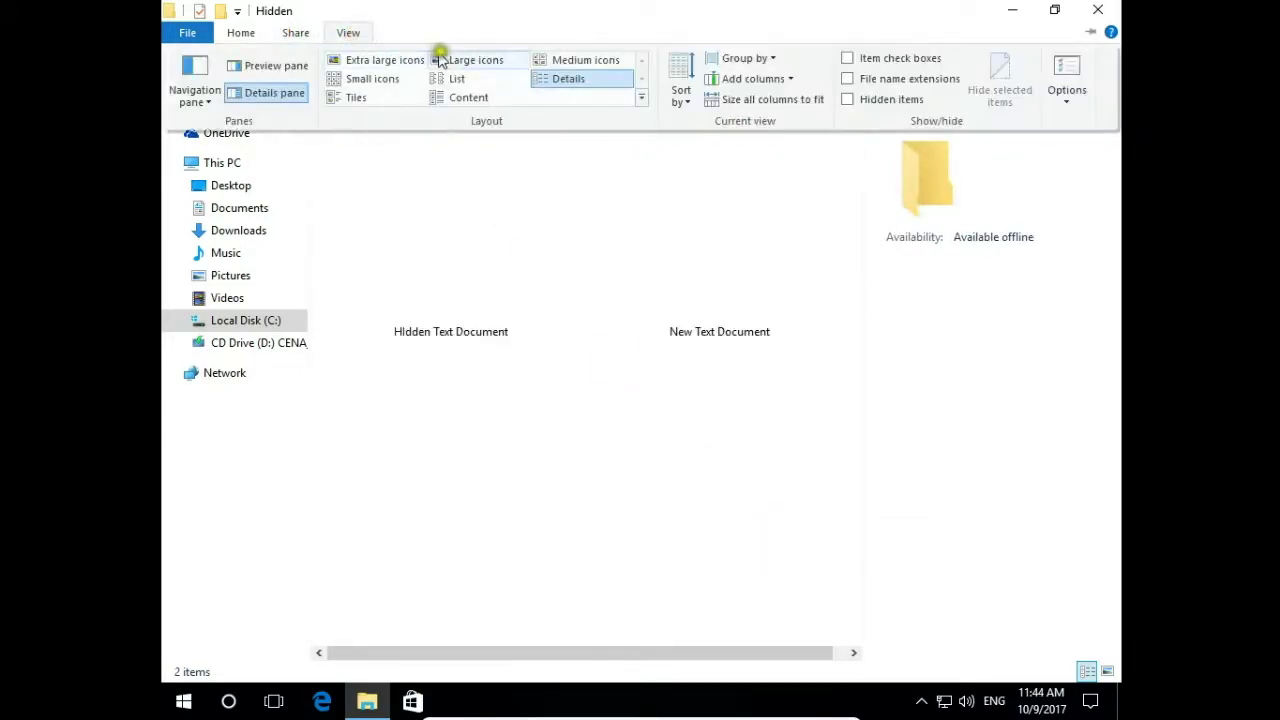
click(449, 62)
click(515, 289)
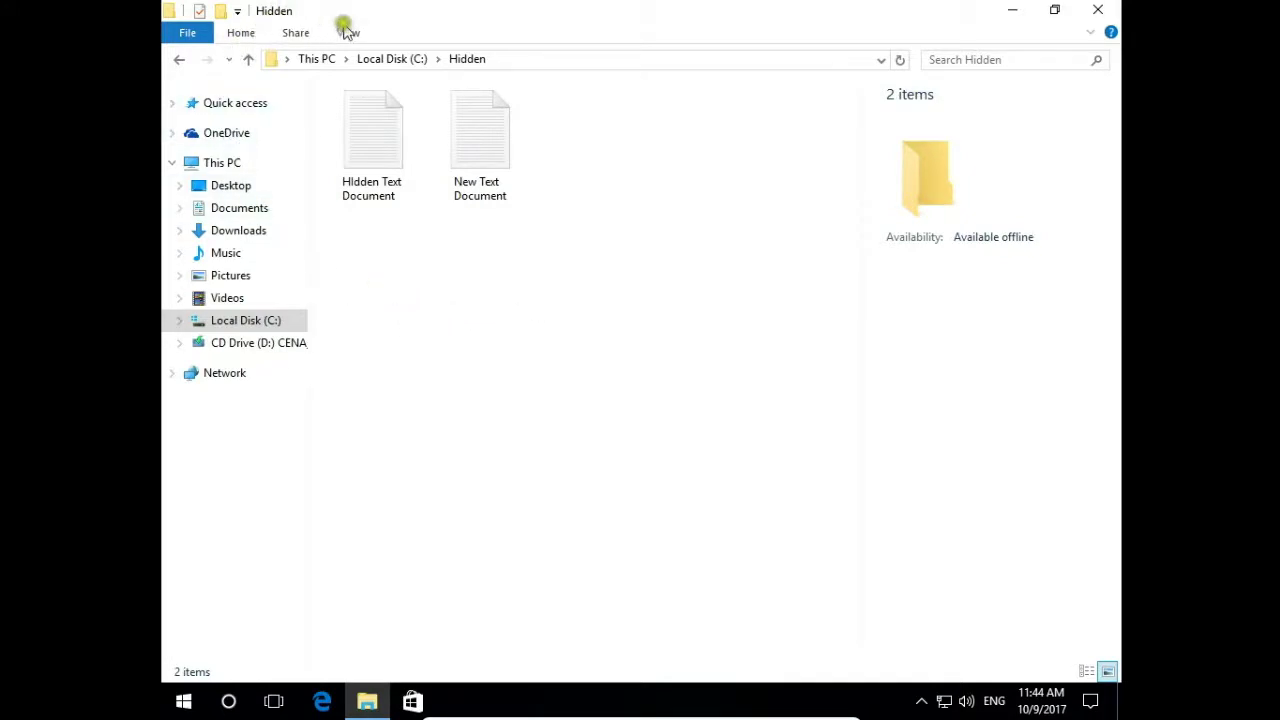
right_click(374, 199)
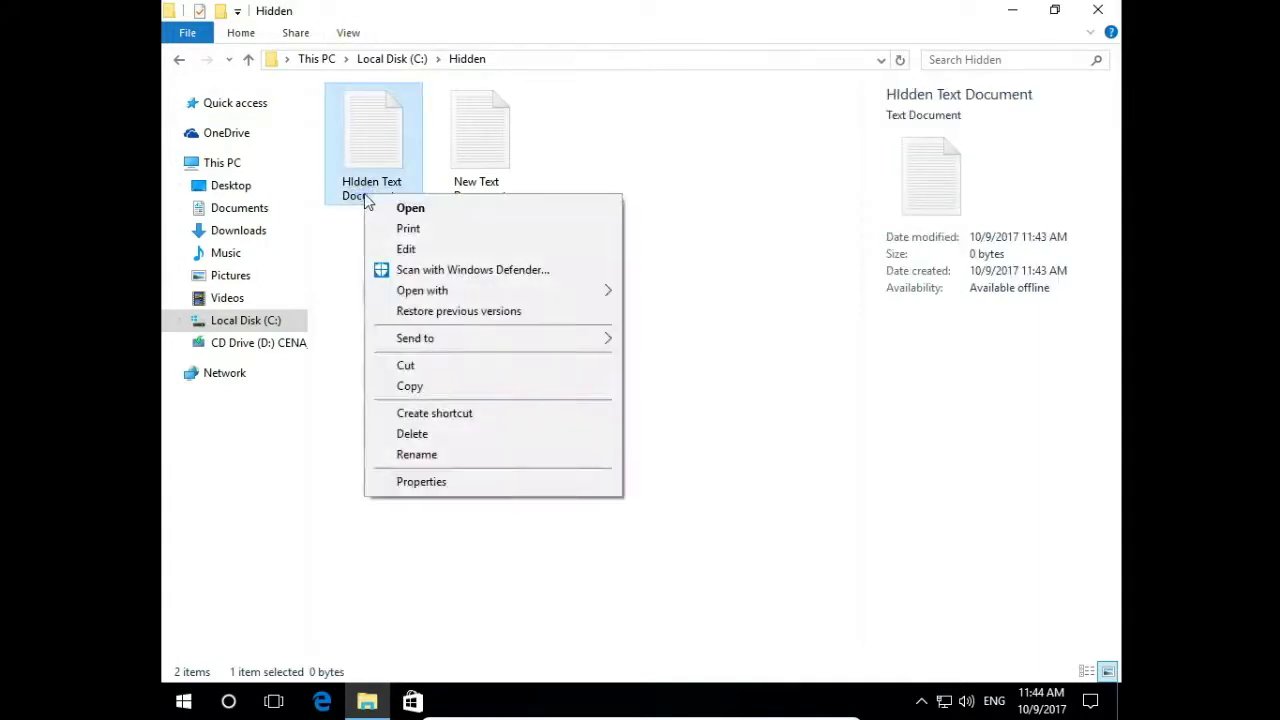
- Tick the Hidden attribute in HIdden Text Document's Properties and apply it
click(426, 490)
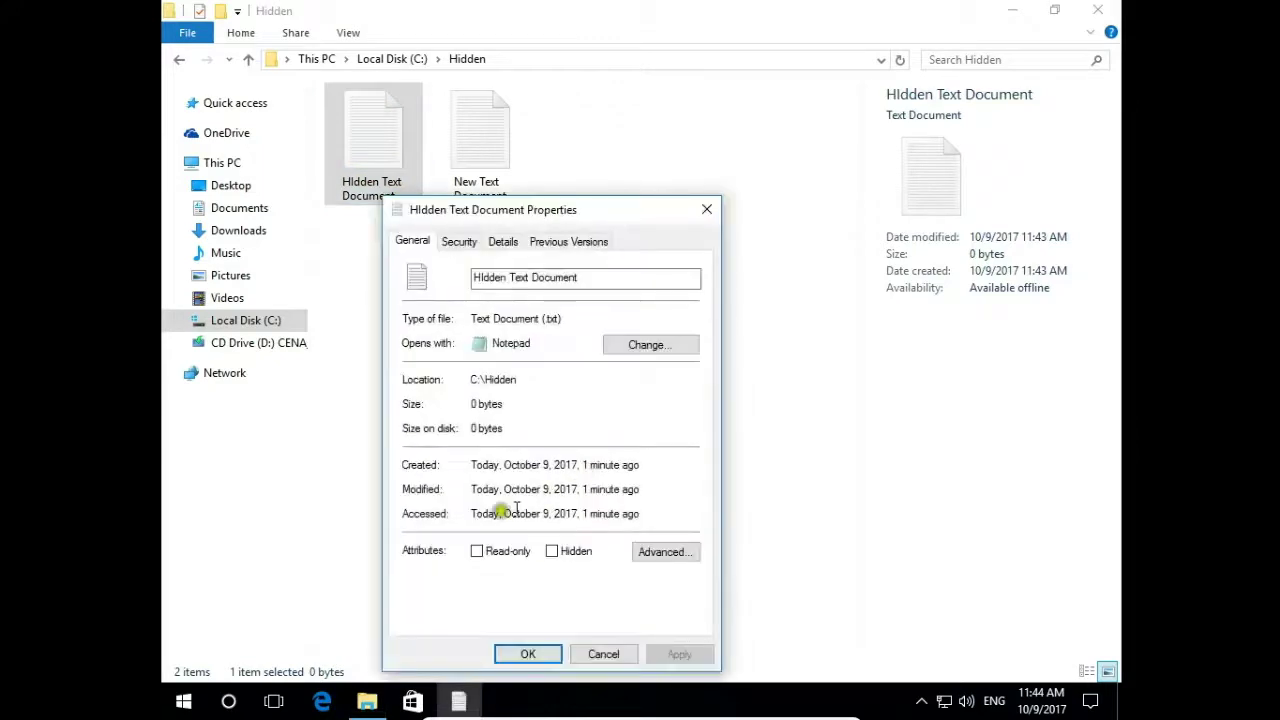
click(551, 552)
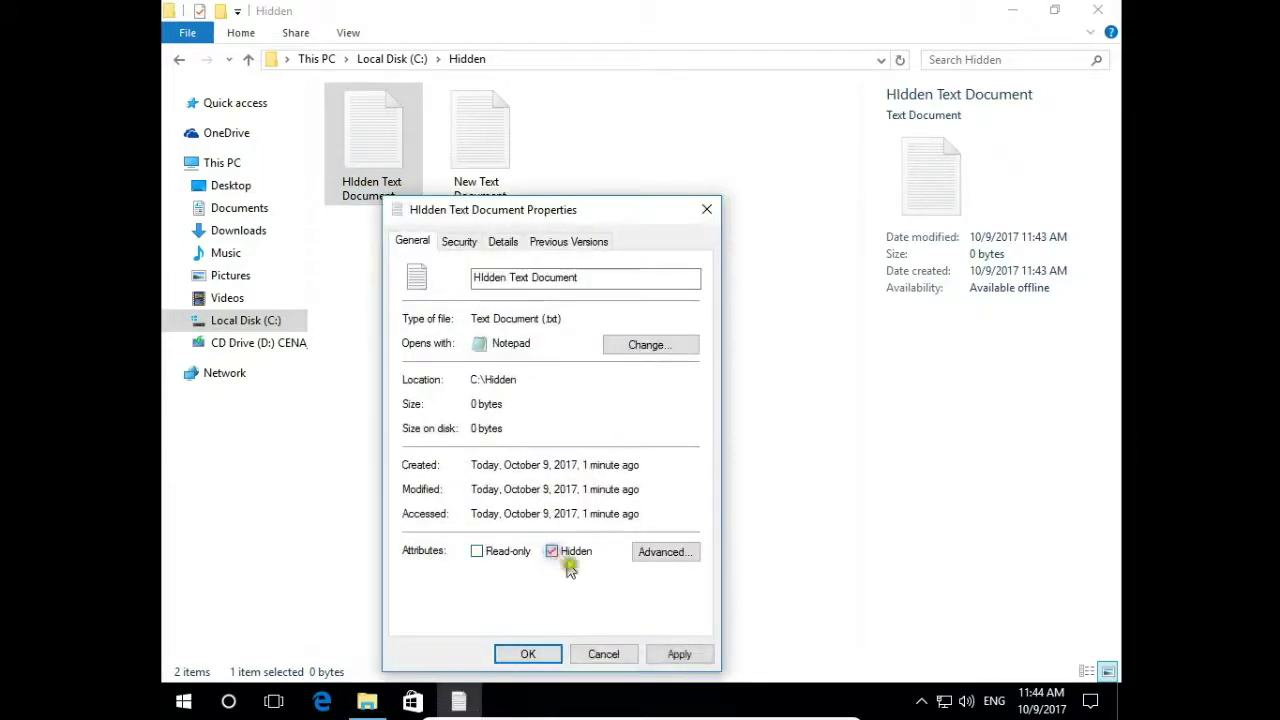
click(678, 654)
click(549, 656)
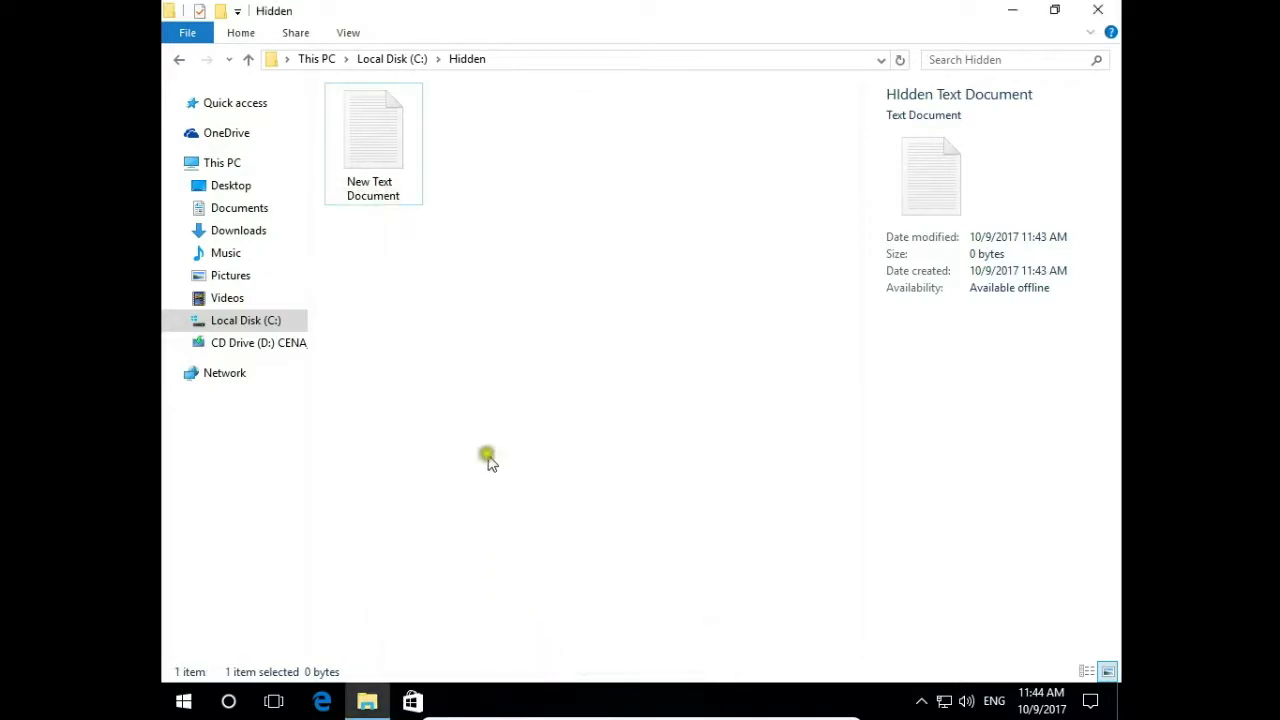
click(486, 452)
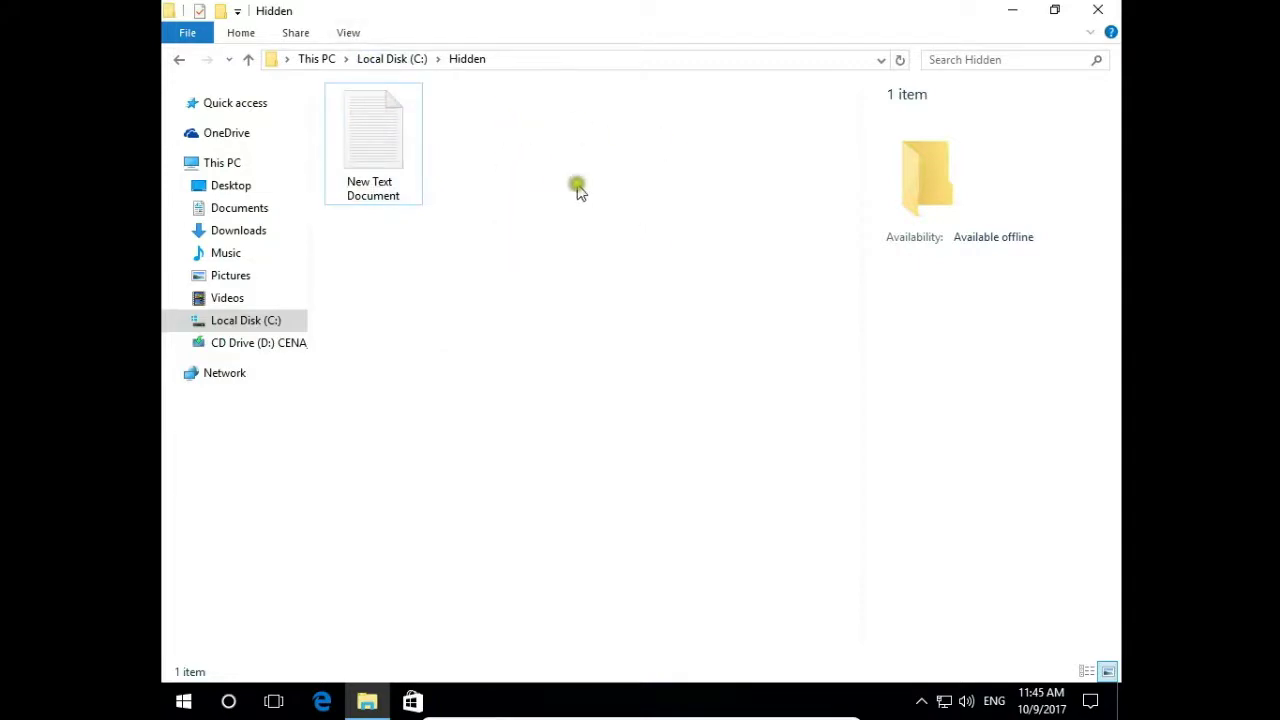
- Turn on Hidden items in the View ribbon to reveal the hidden document
click(349, 35)
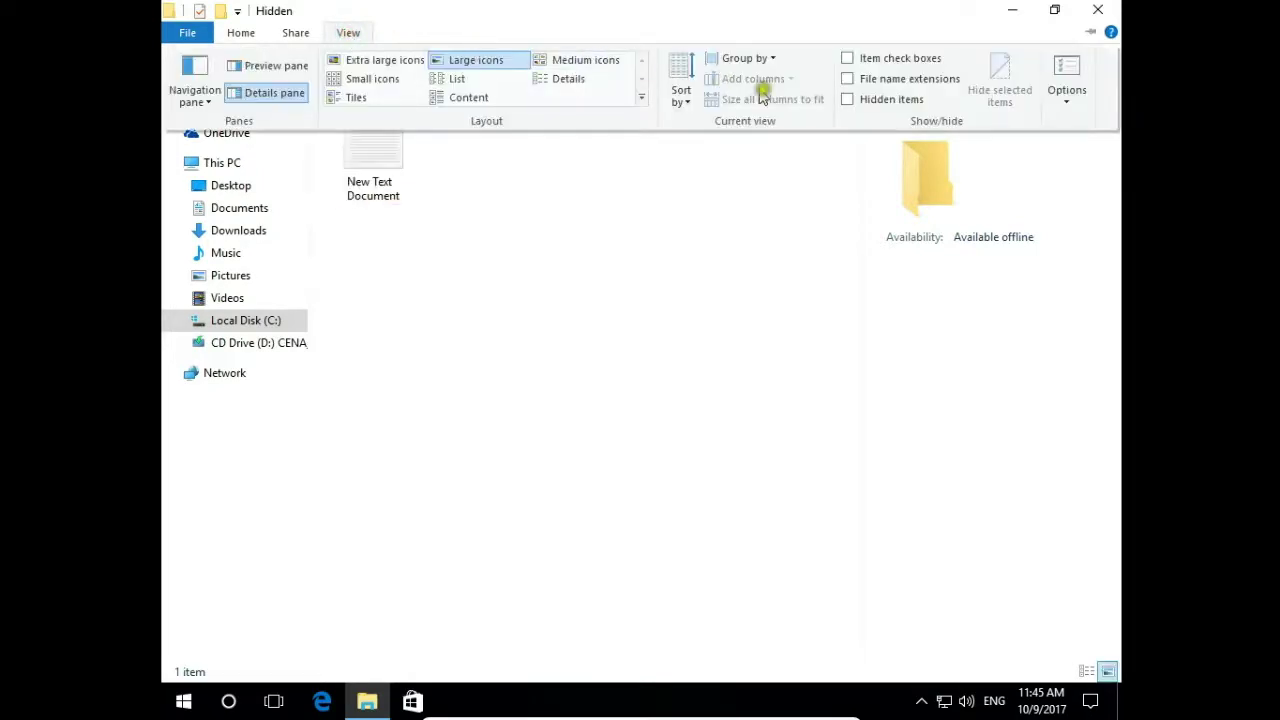
click(847, 100)
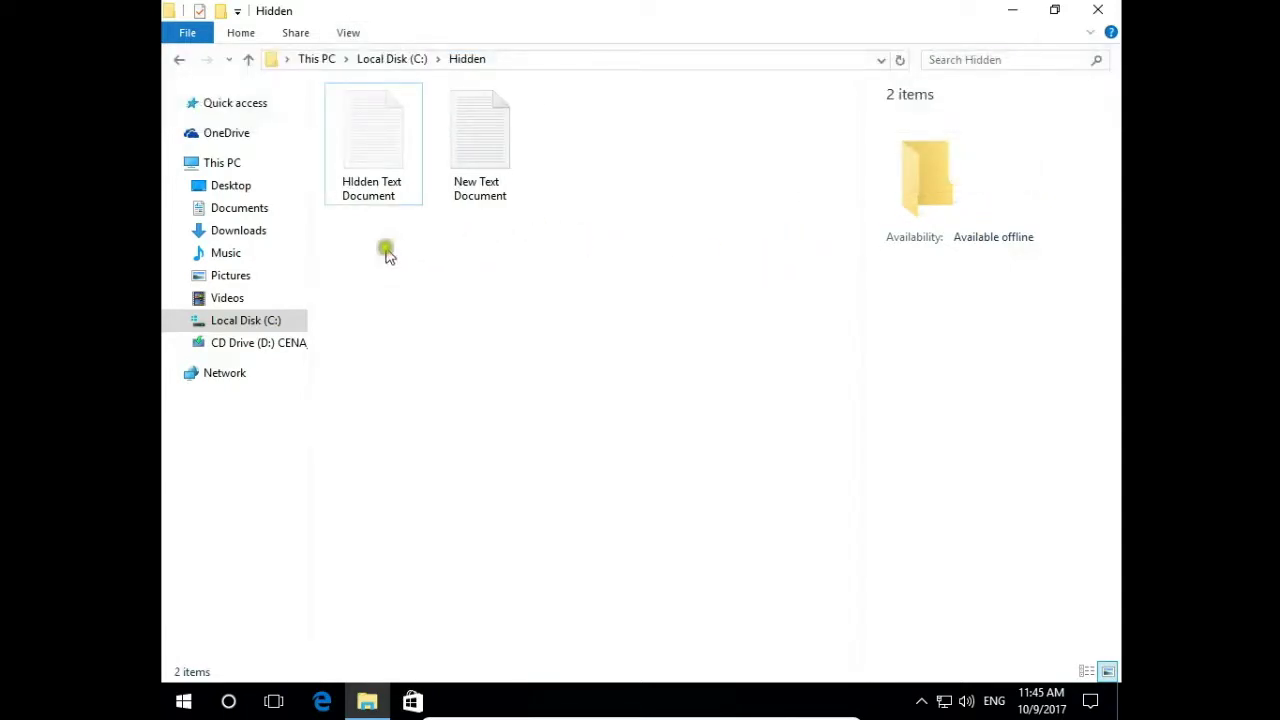
click(461, 276)
key(Right)
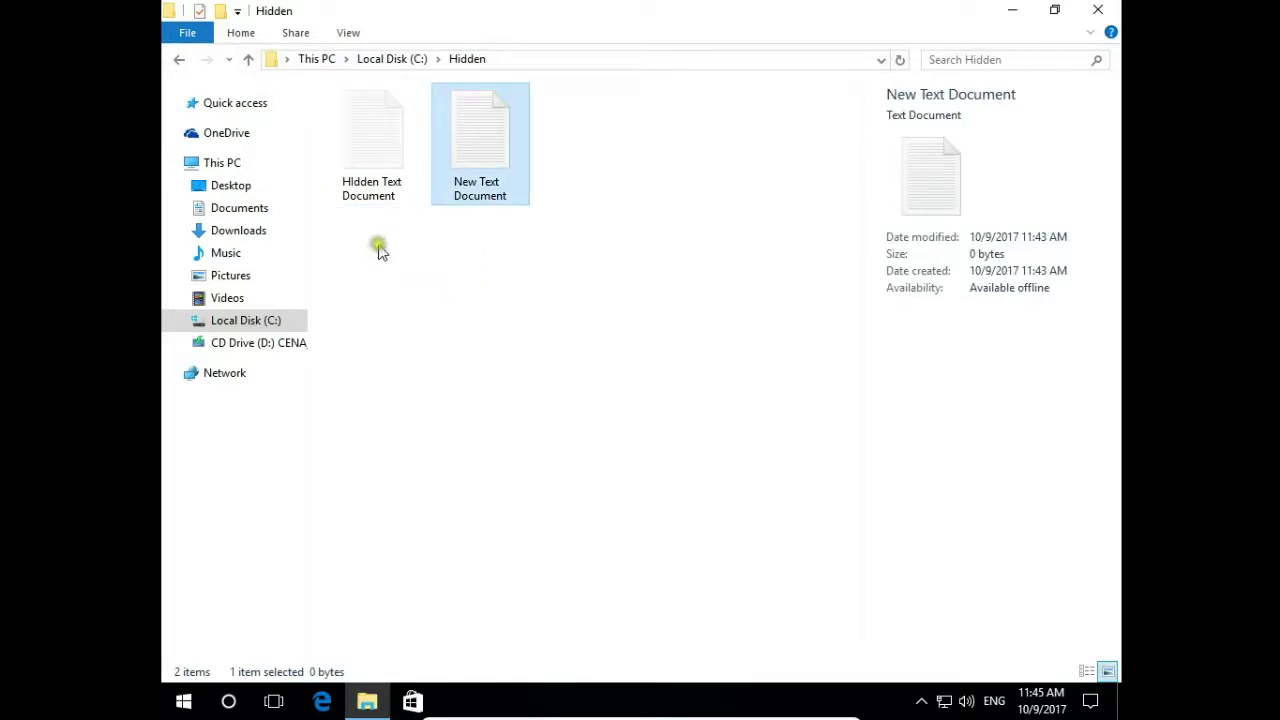
click(497, 234)
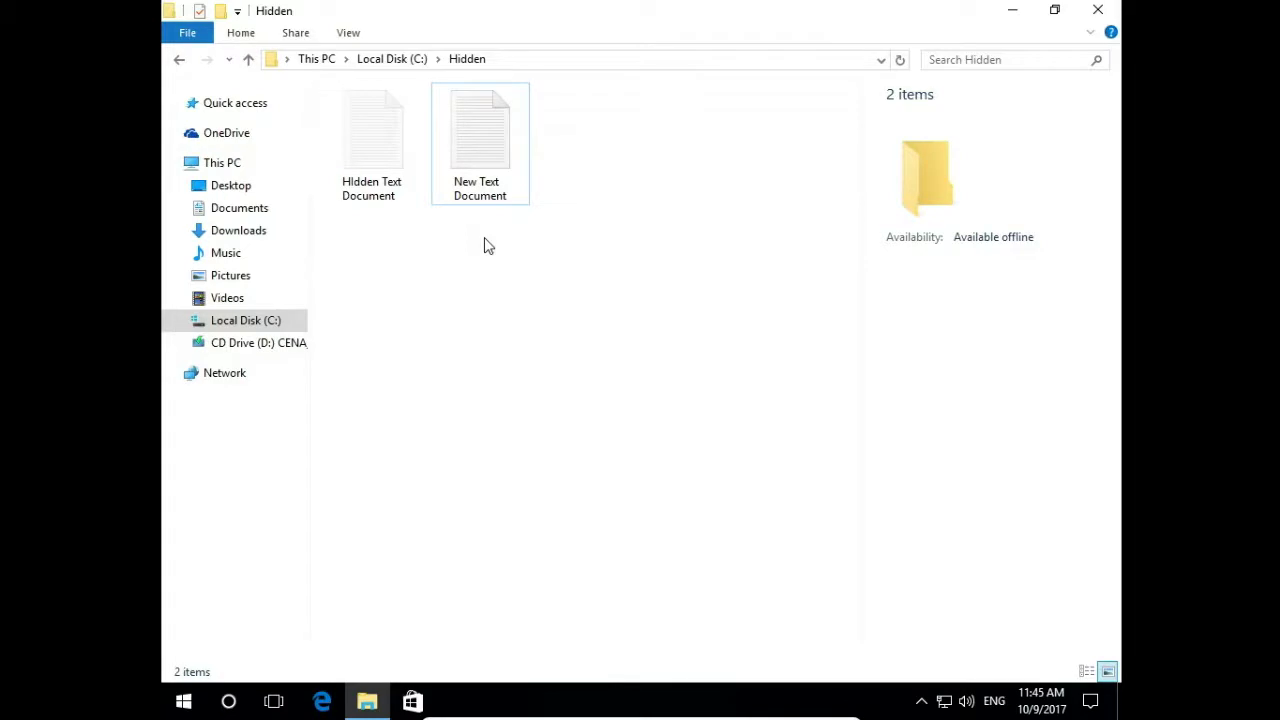
- Turn Hidden items off again and open Folder Options at its View tab
click(338, 32)
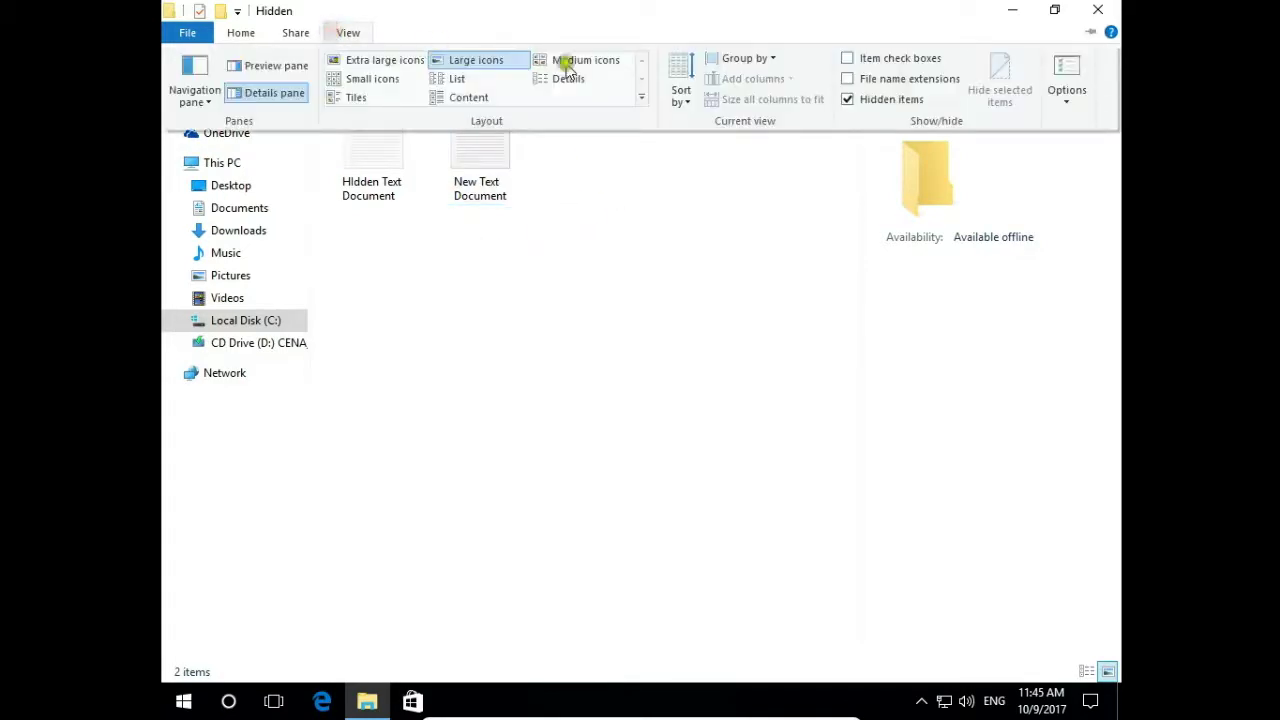
click(847, 100)
click(349, 33)
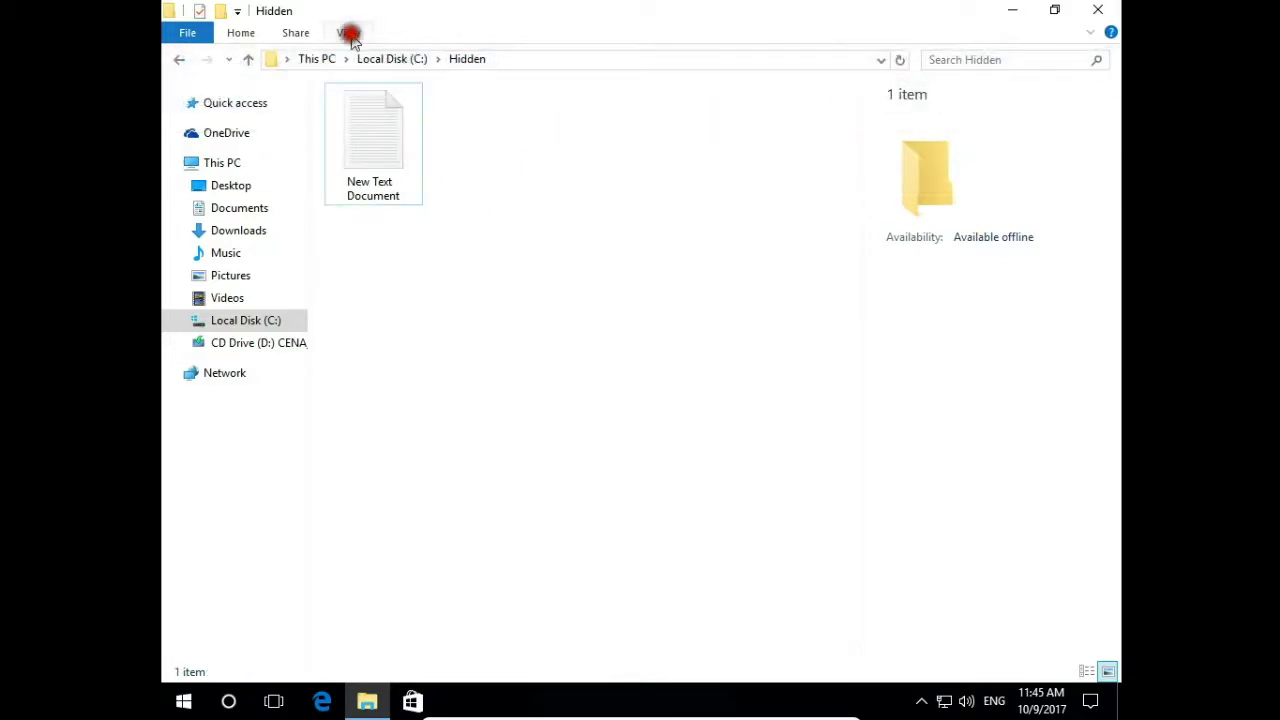
click(1070, 80)
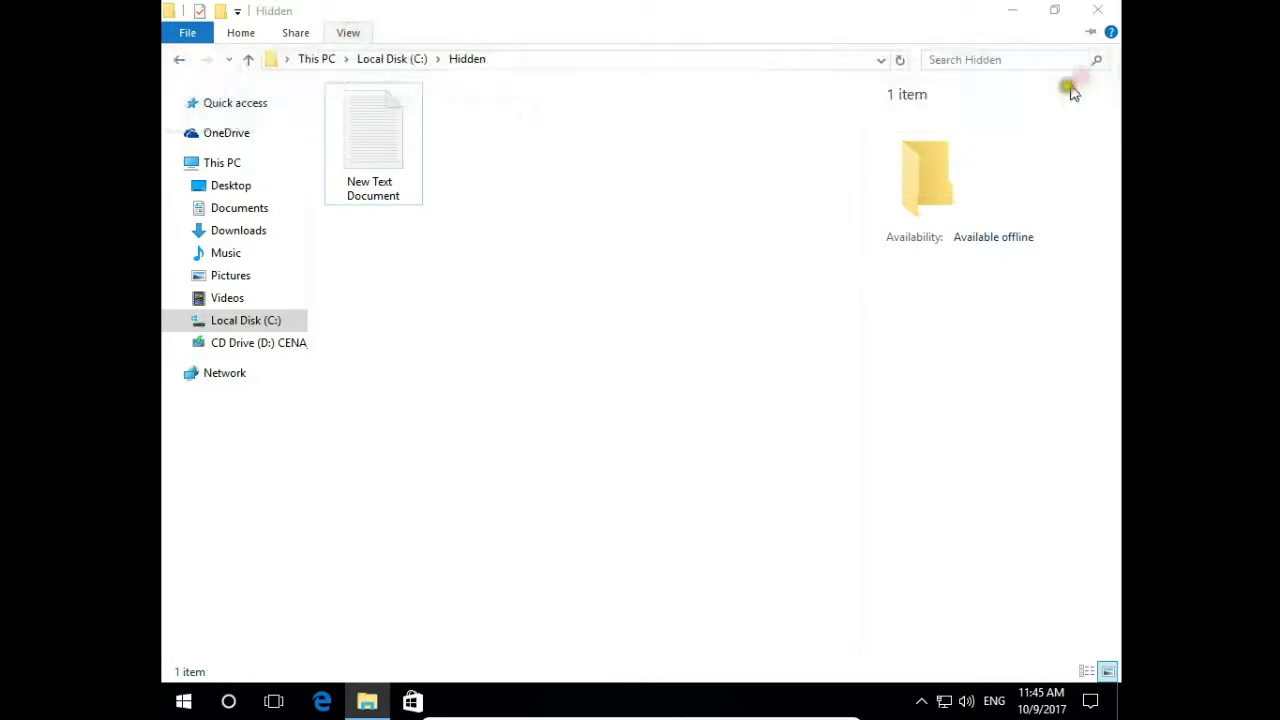
click(252, 138)
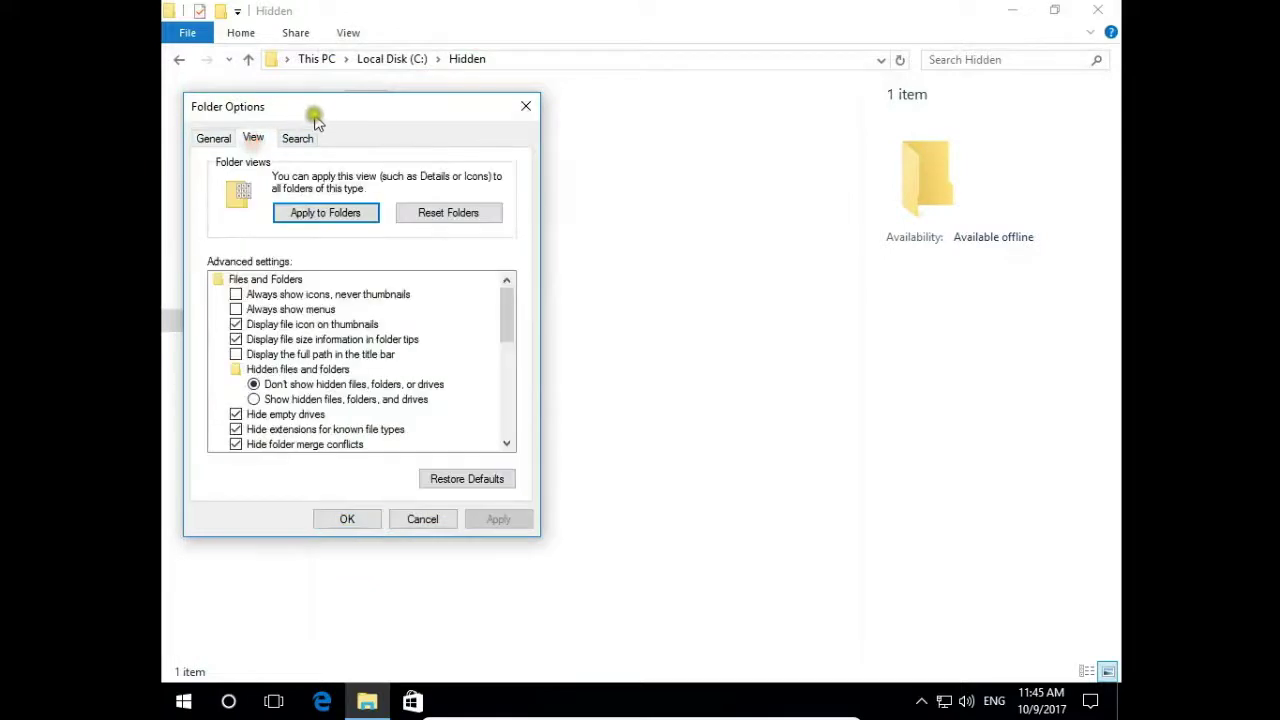
- Select 'Show hidden files, folders, and drives' in Folder Options and apply it
drag(314, 117, 780, 165)
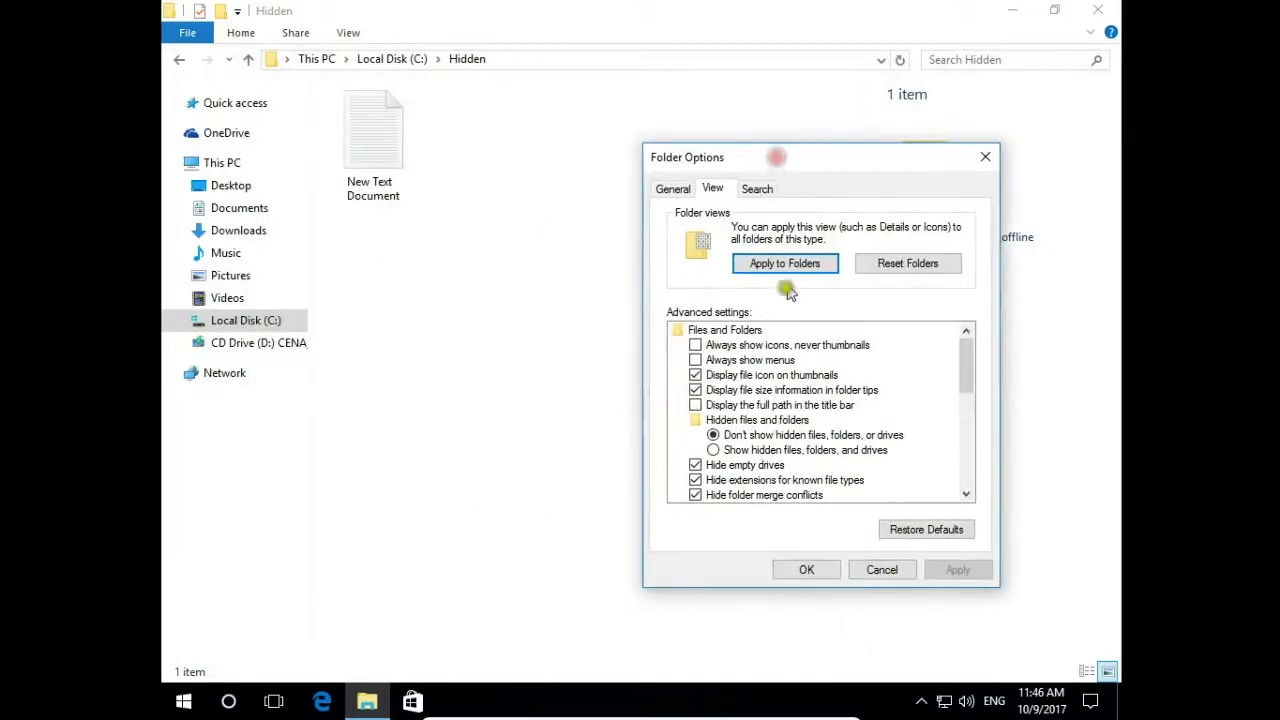
click(713, 450)
click(957, 569)
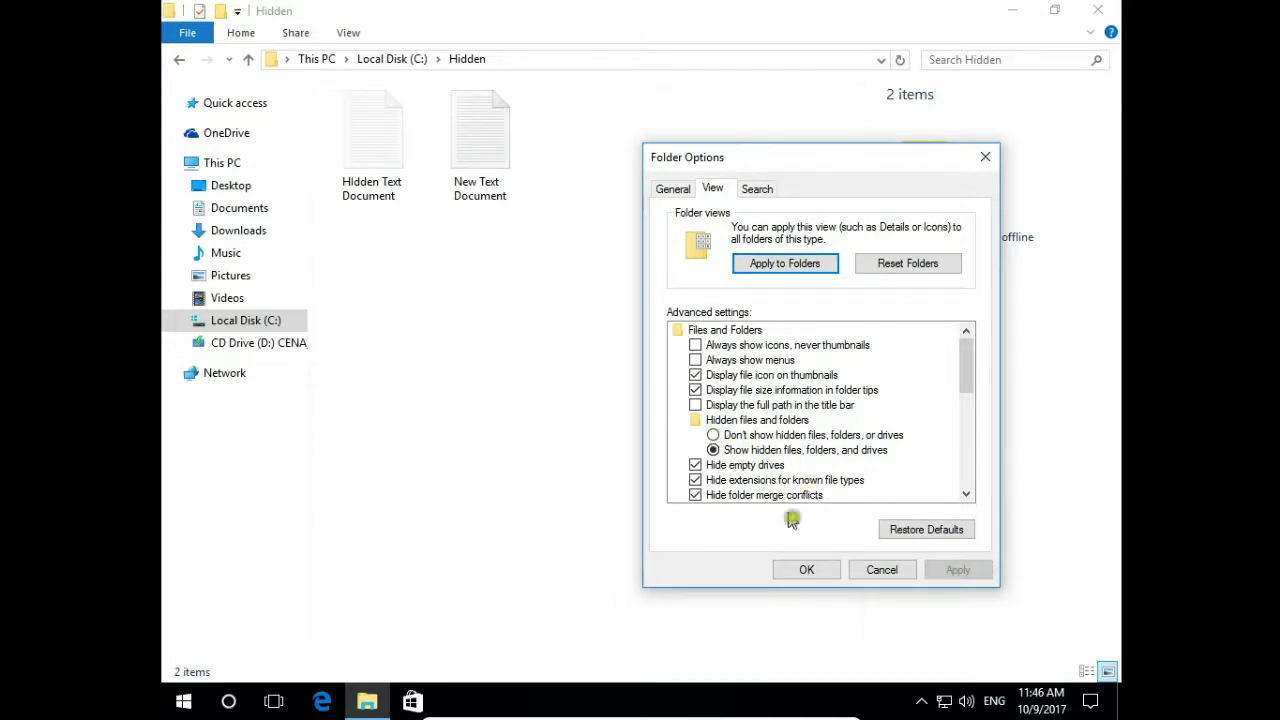
click(805, 571)
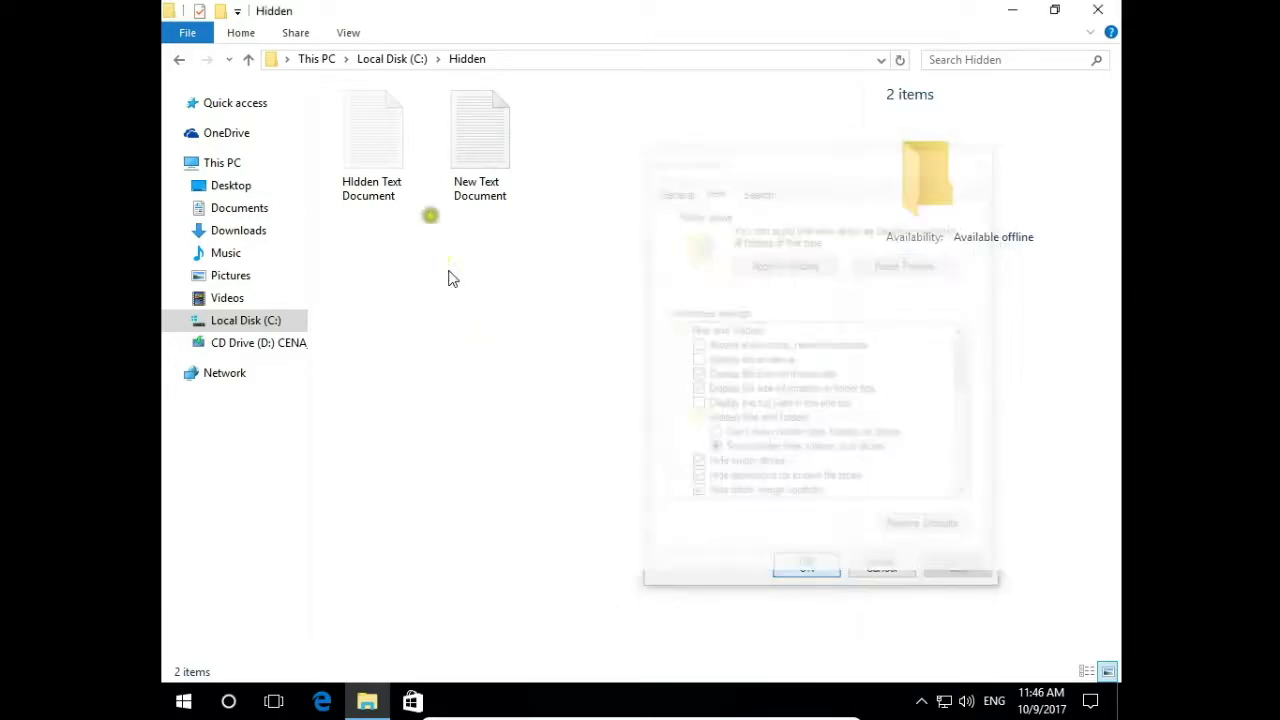
- Set the Hidden attribute on C:\Hidden, applying it to its subfolders and files
click(392, 60)
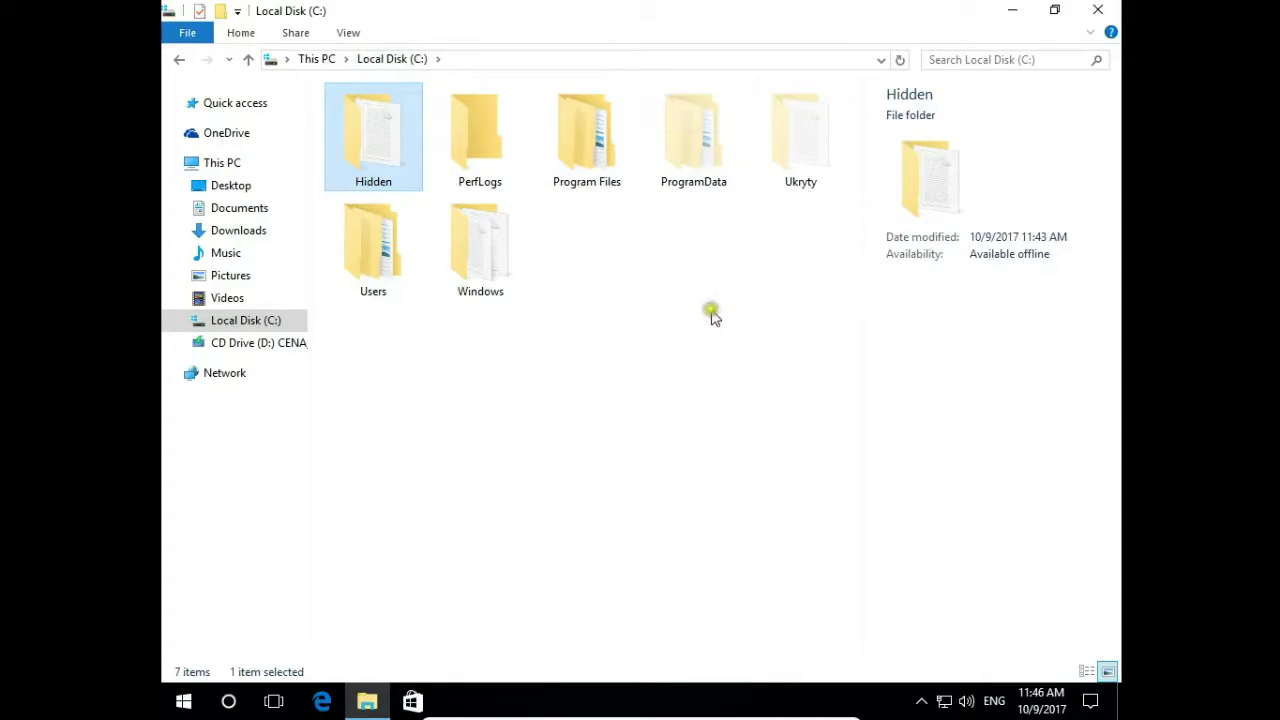
click(374, 170)
right_click(370, 148)
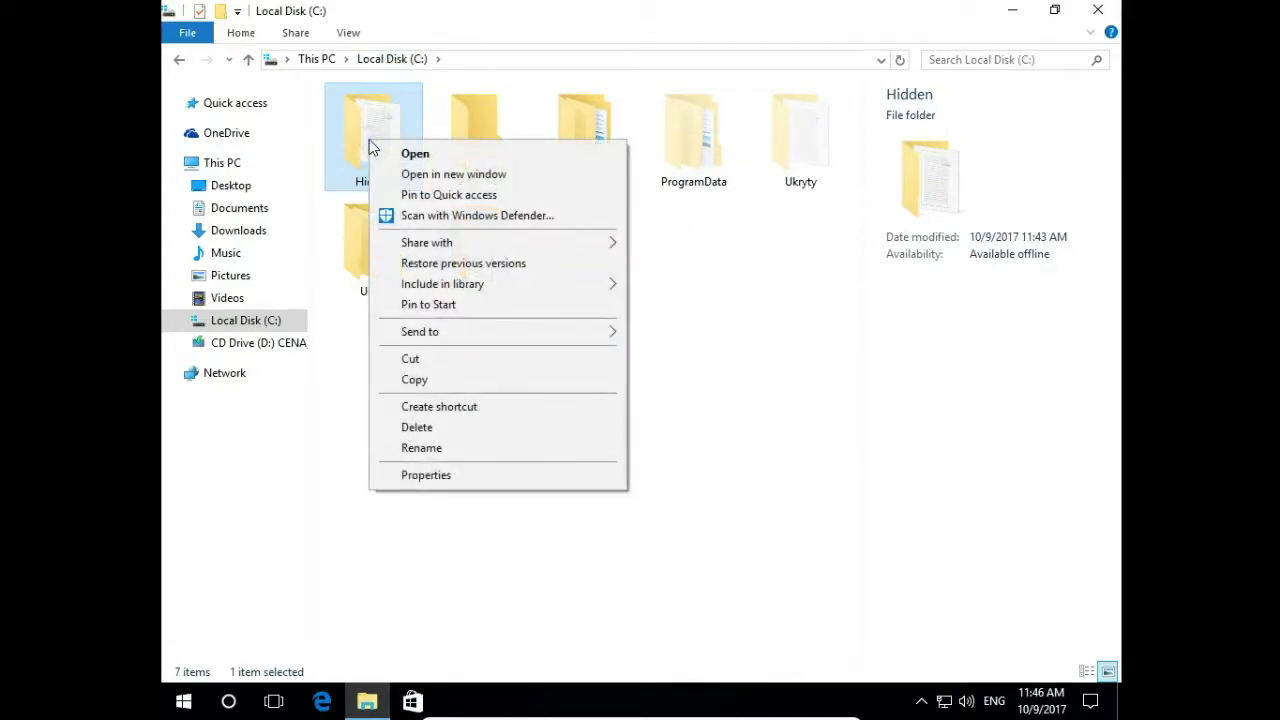
click(458, 475)
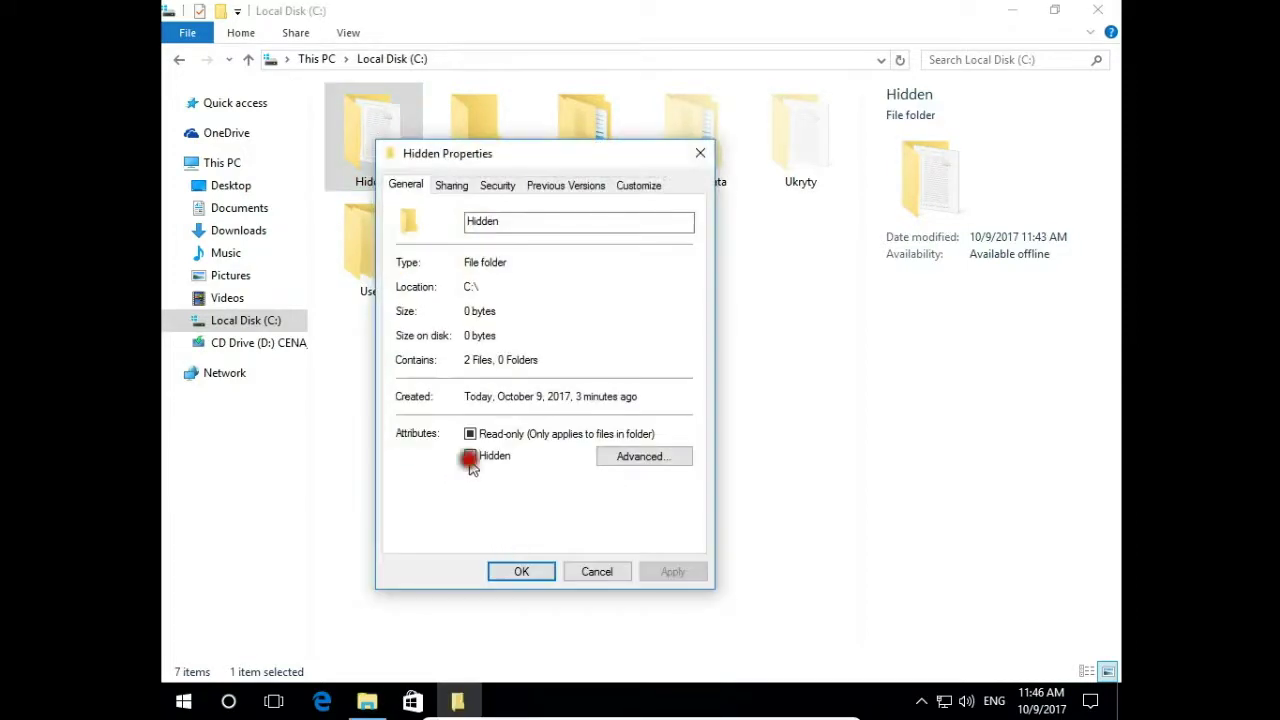
click(470, 457)
click(662, 571)
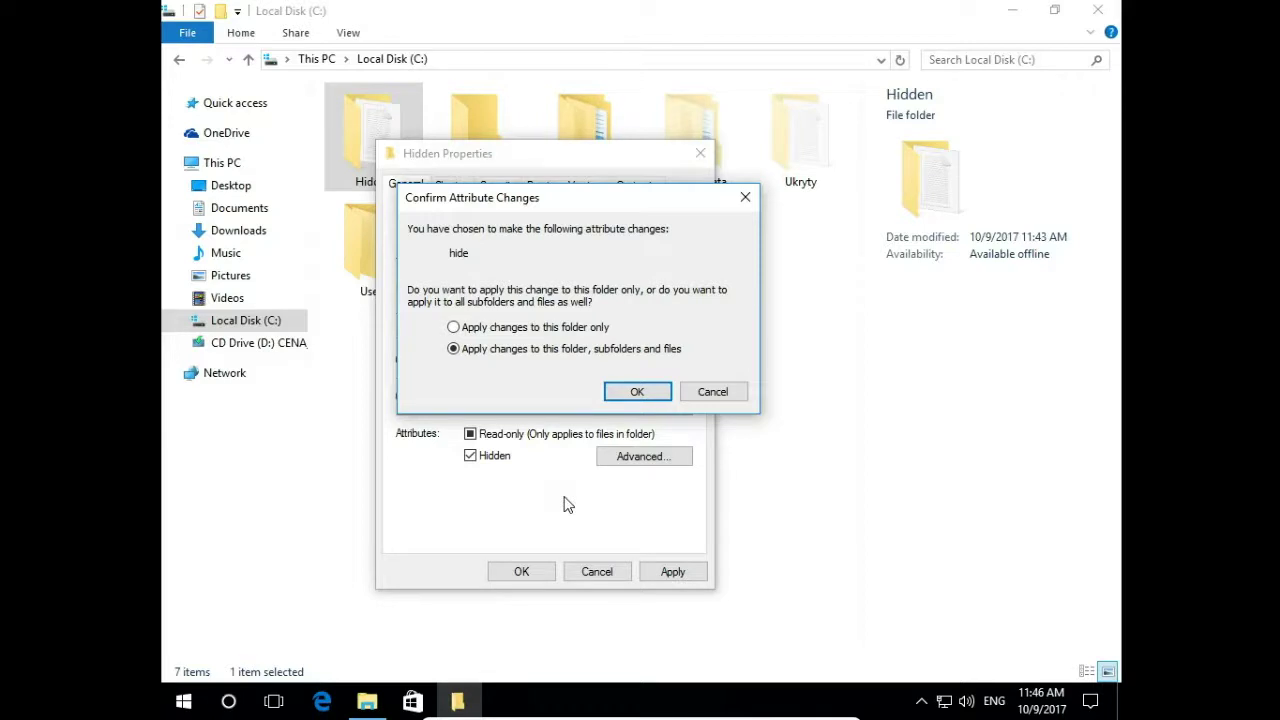
click(635, 394)
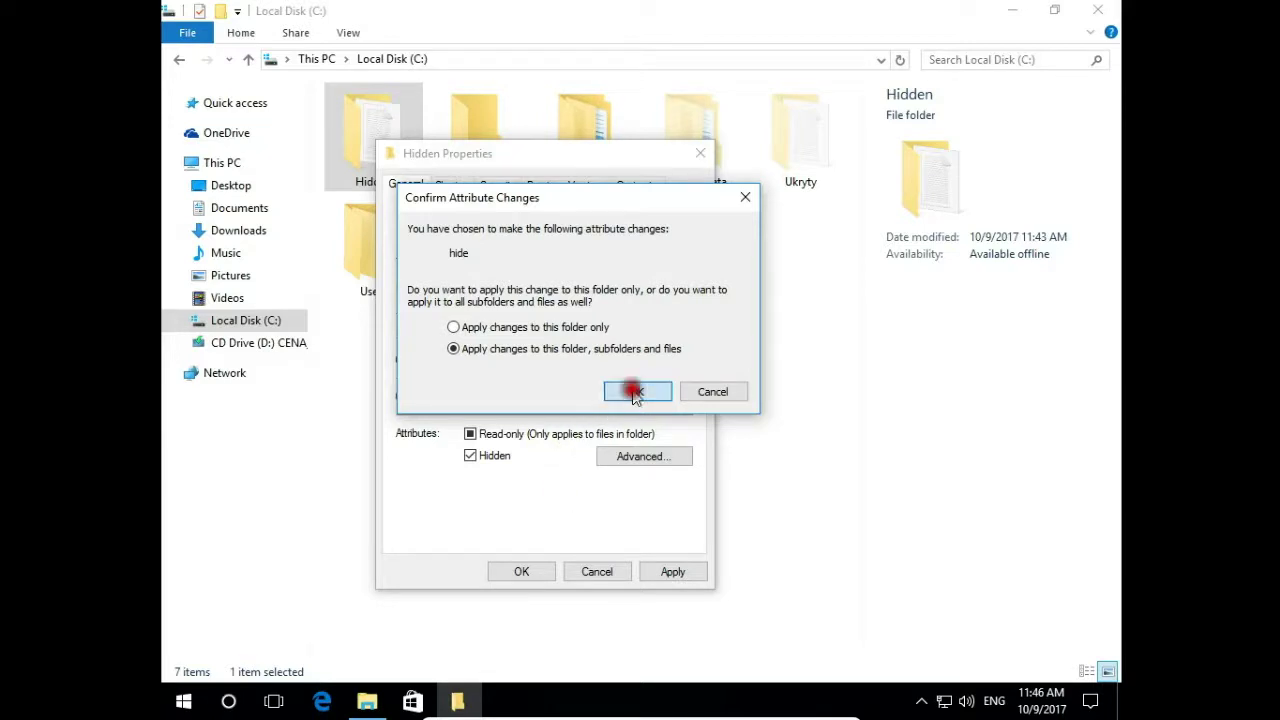
click(522, 573)
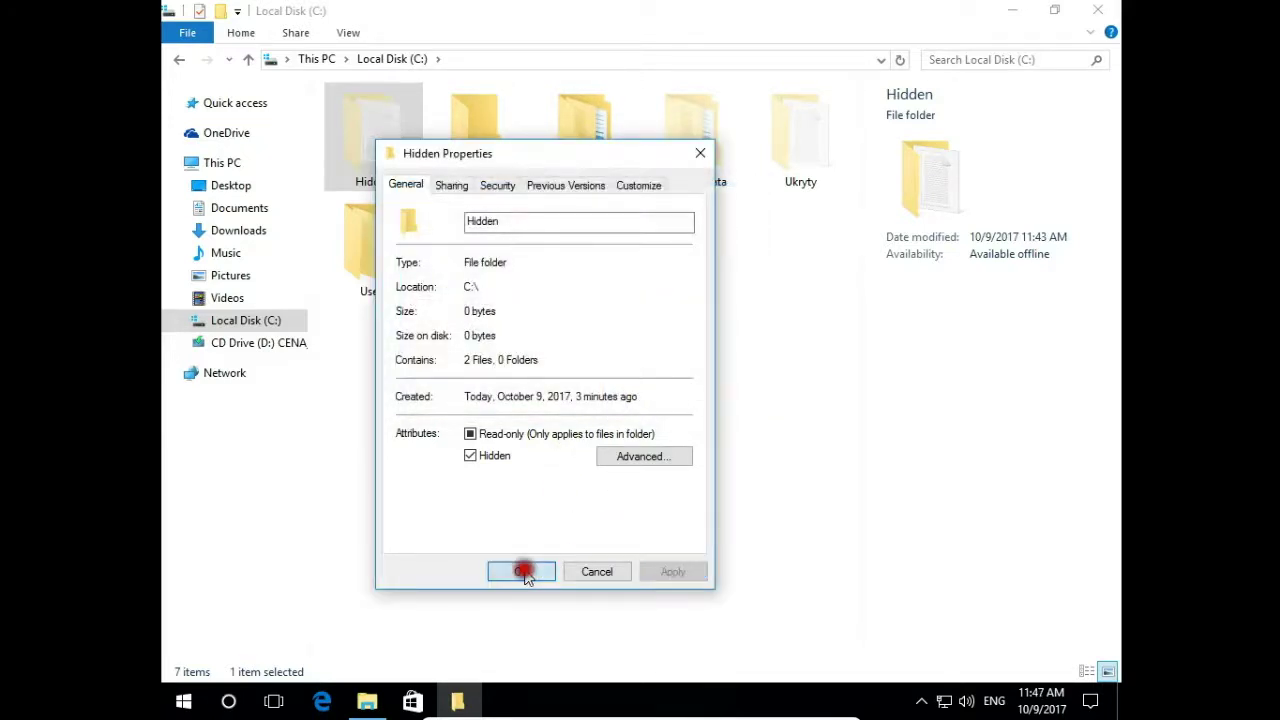
click(523, 543)
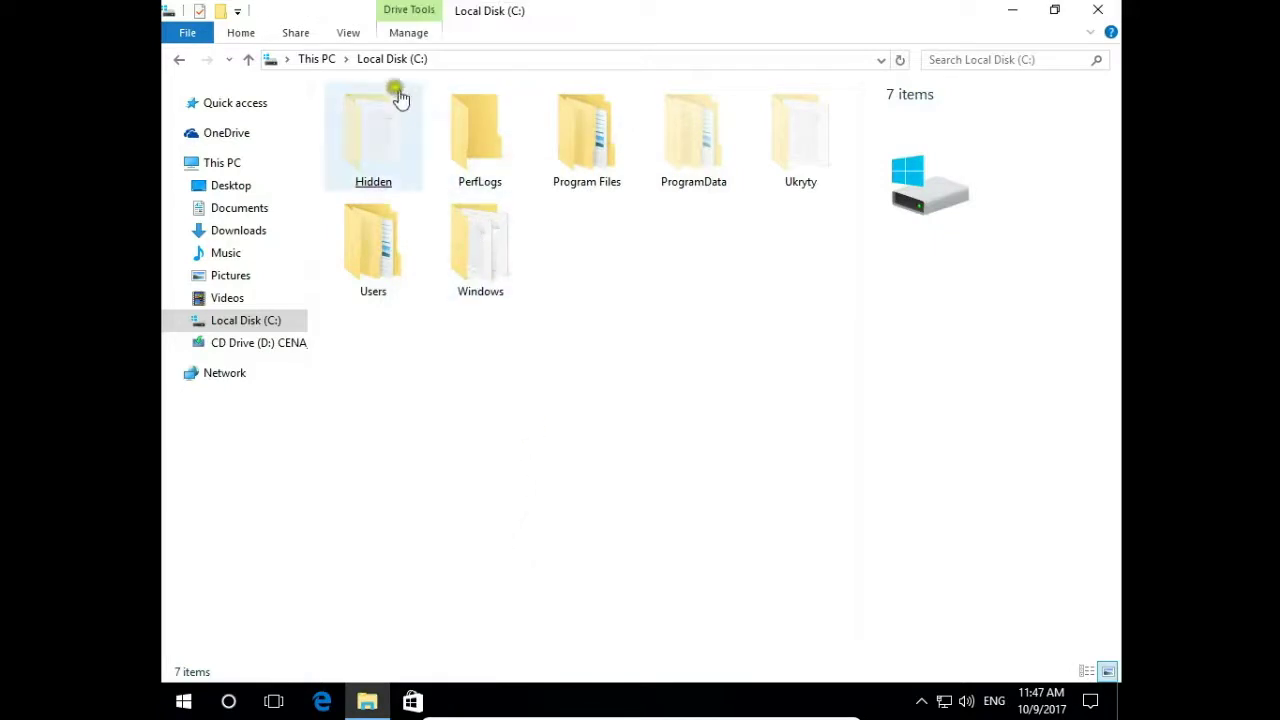
- Uncheck Hidden items, then open Folder Options at its View tab
click(349, 31)
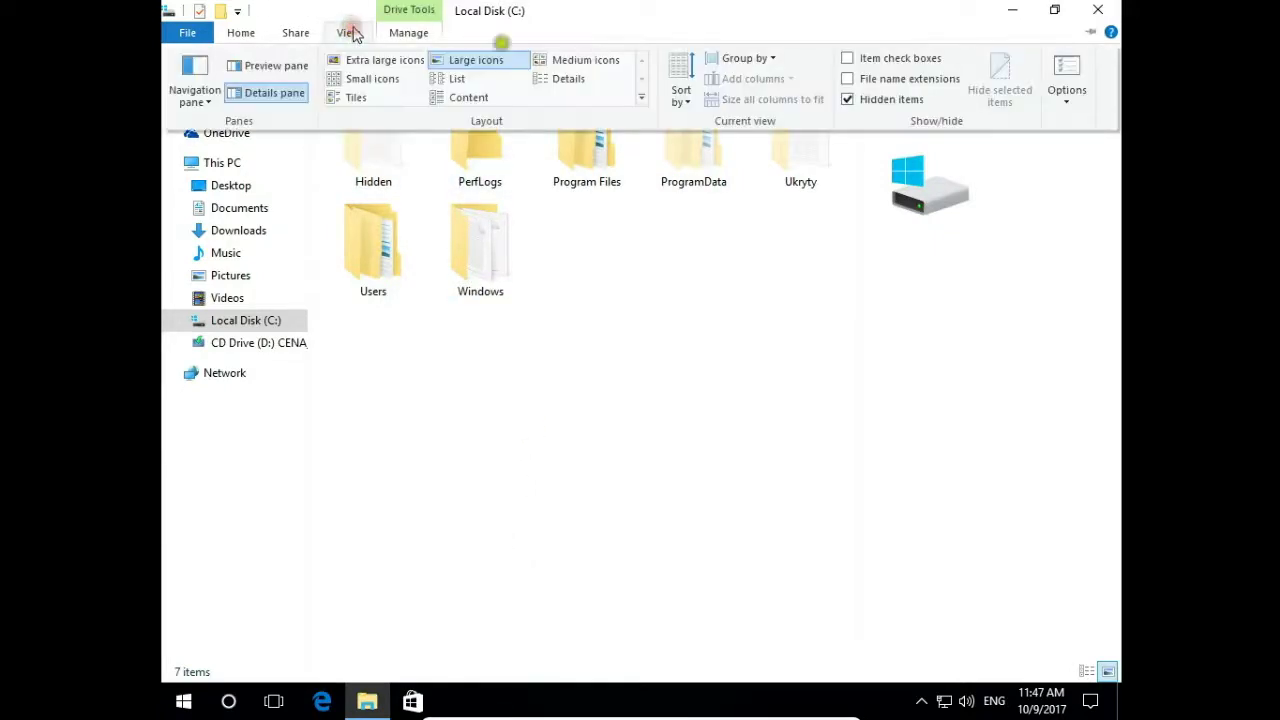
click(847, 100)
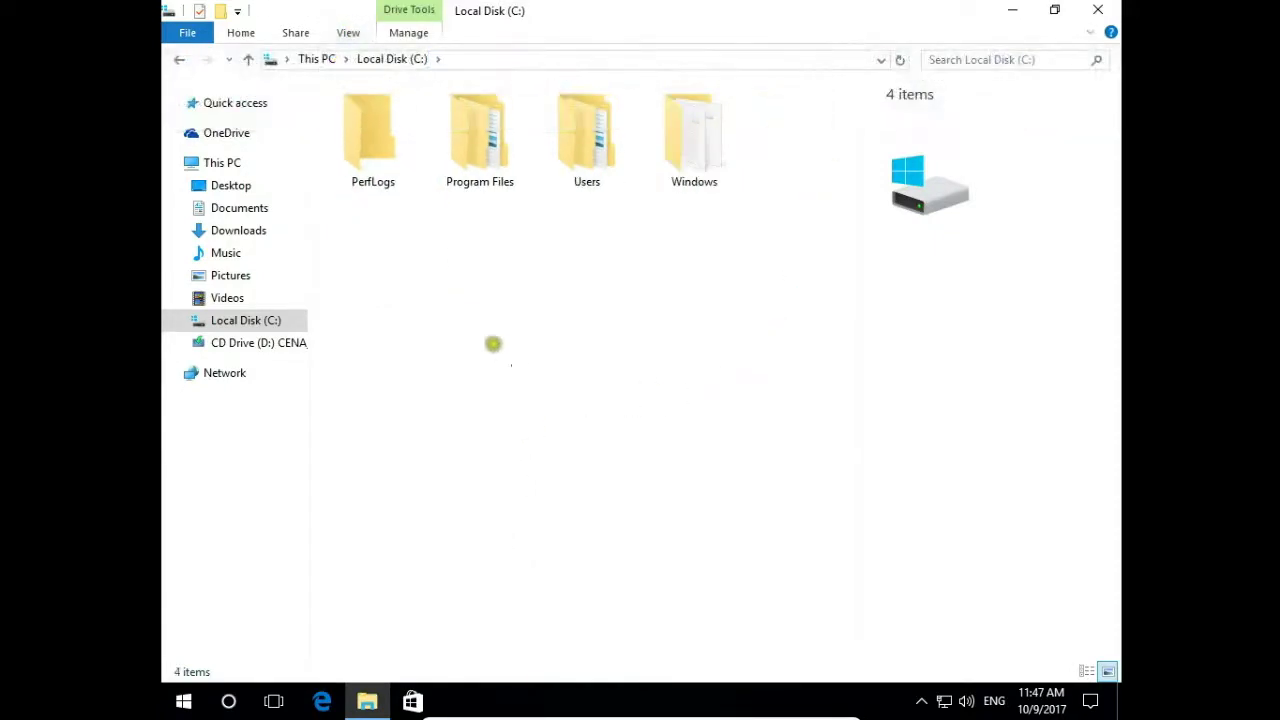
click(349, 32)
click(1066, 92)
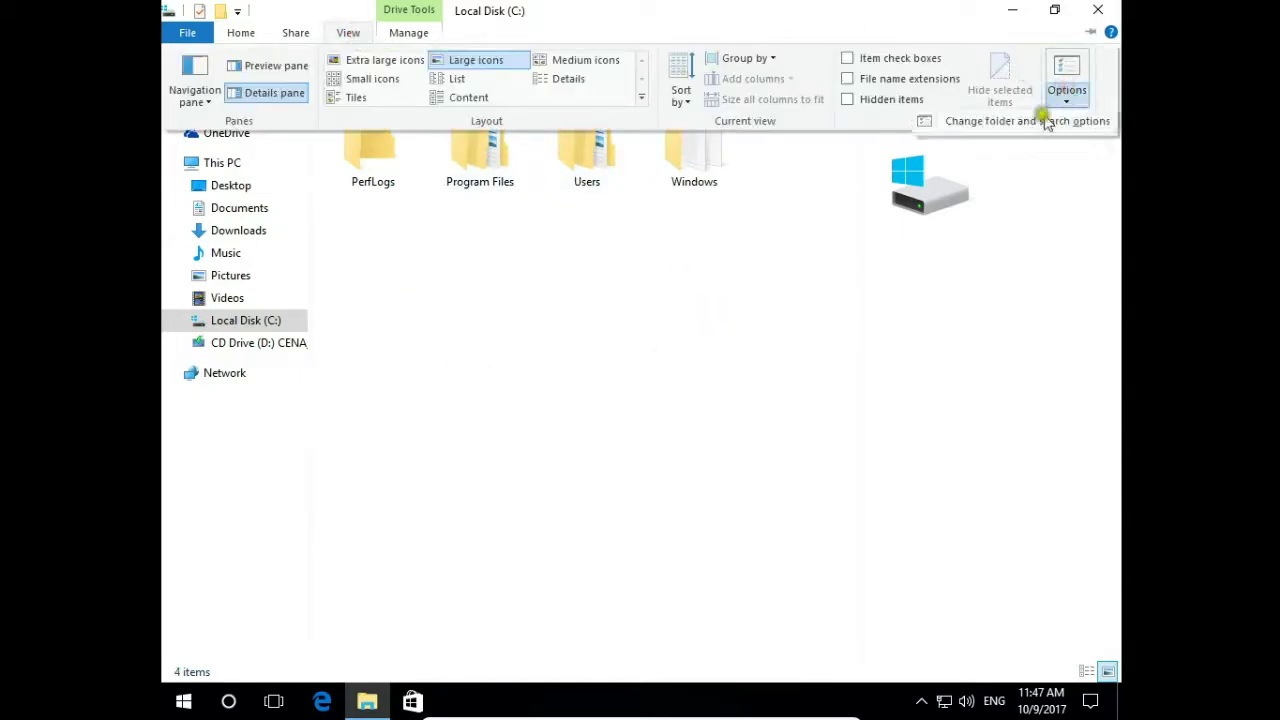
click(1040, 122)
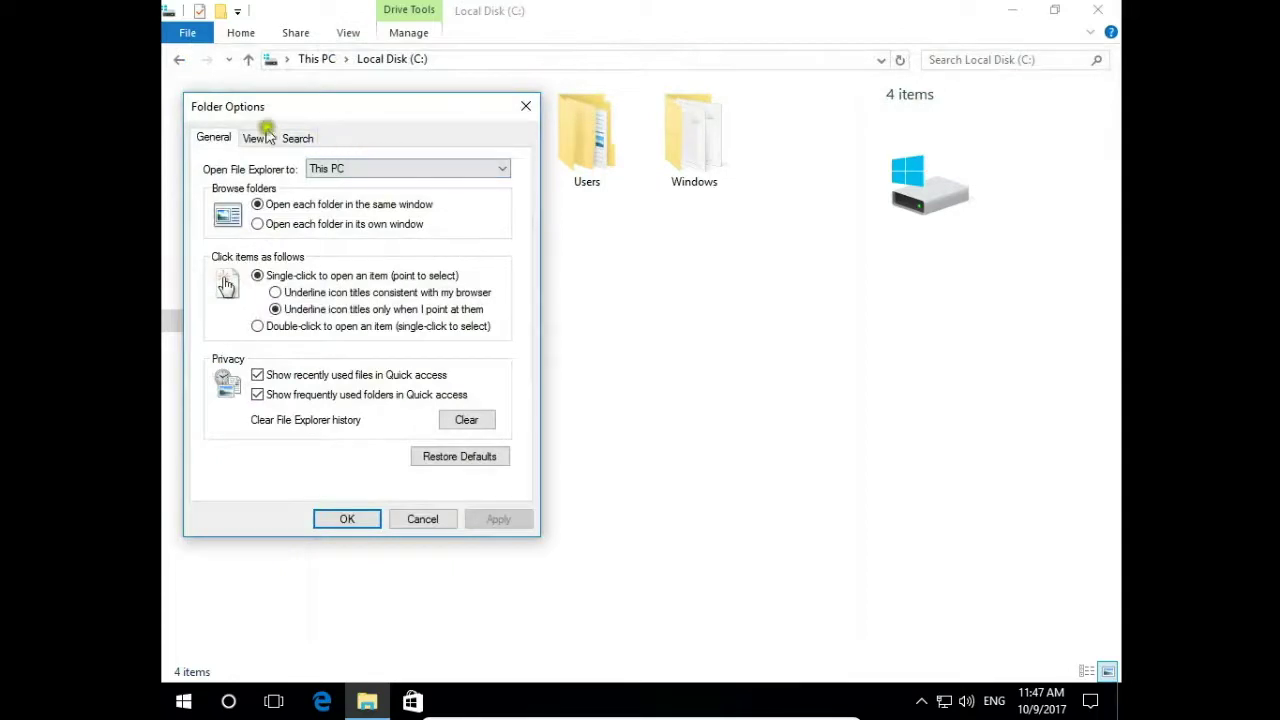
click(256, 140)
- Choose 'Show hidden files, folders, and drives', apply, and close Folder Options
drag(297, 103, 824, 233)
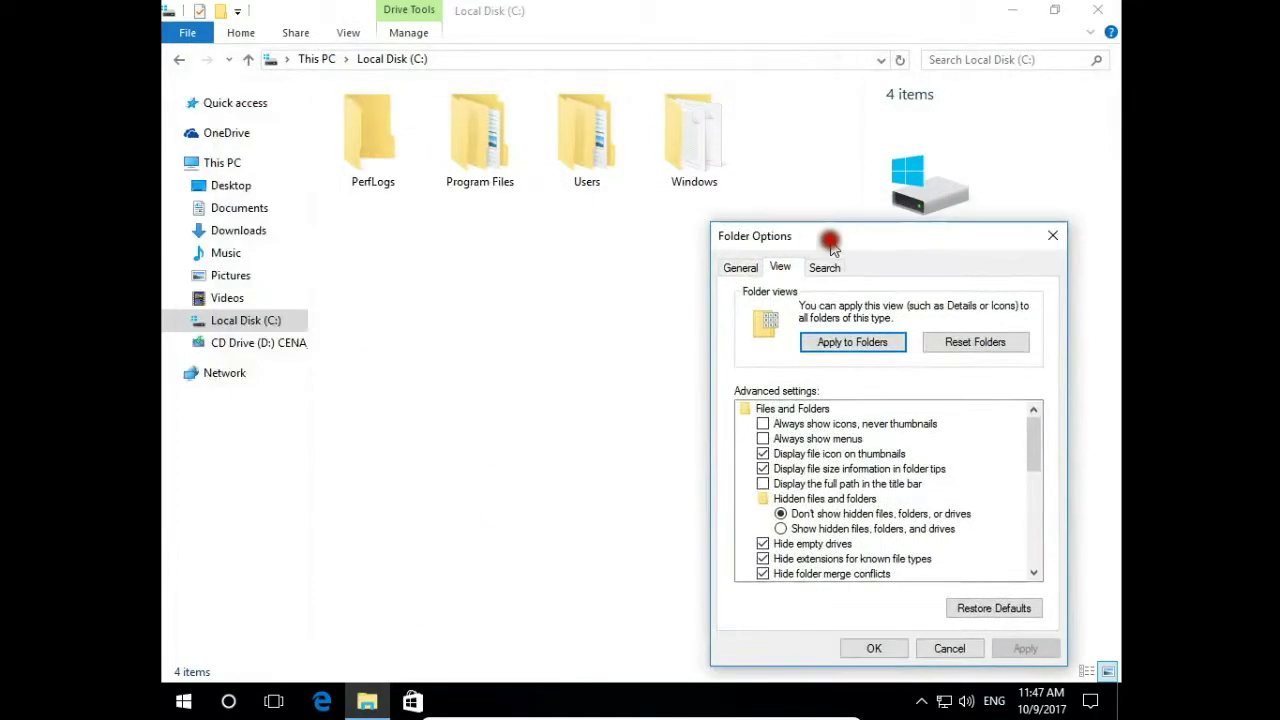
click(780, 528)
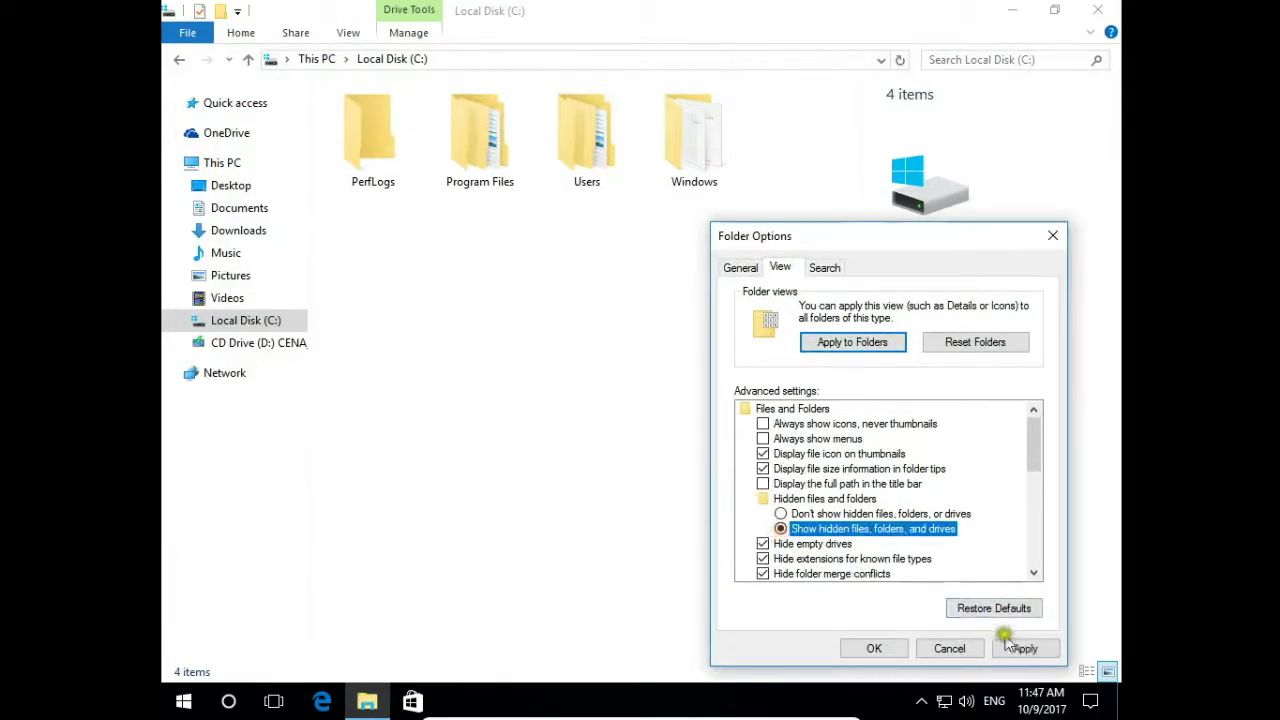
click(1010, 650)
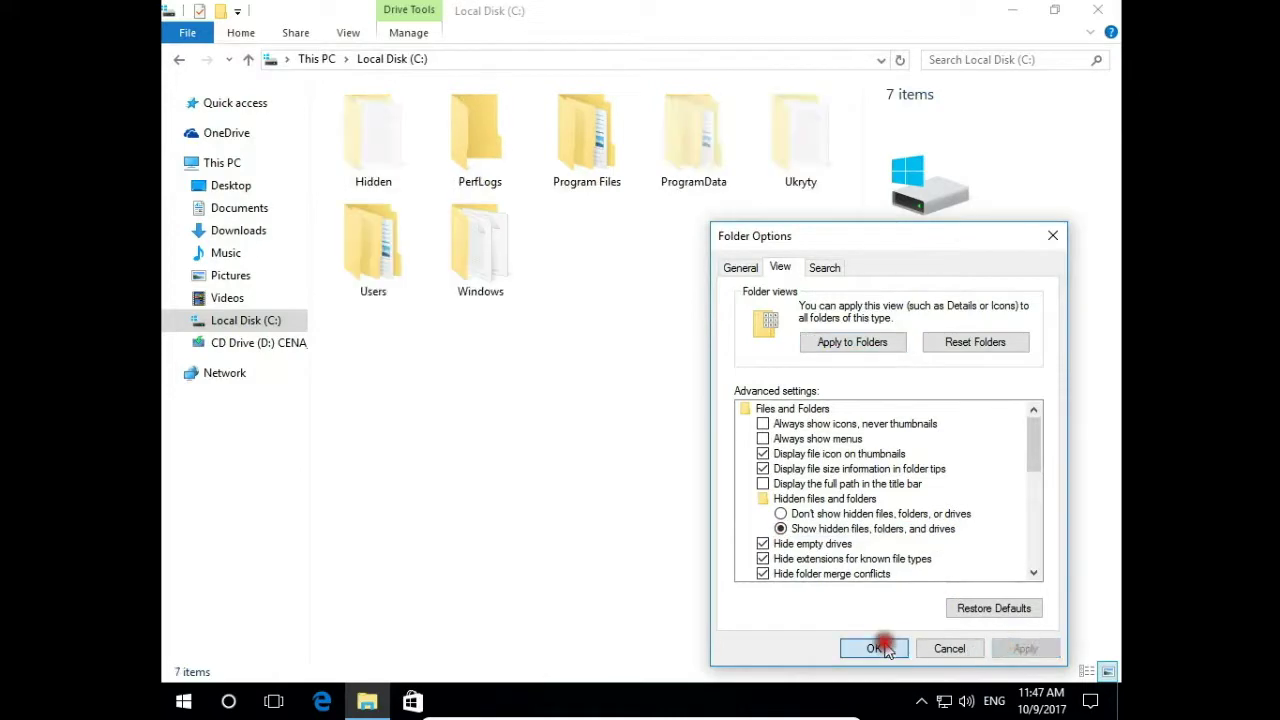
click(678, 591)
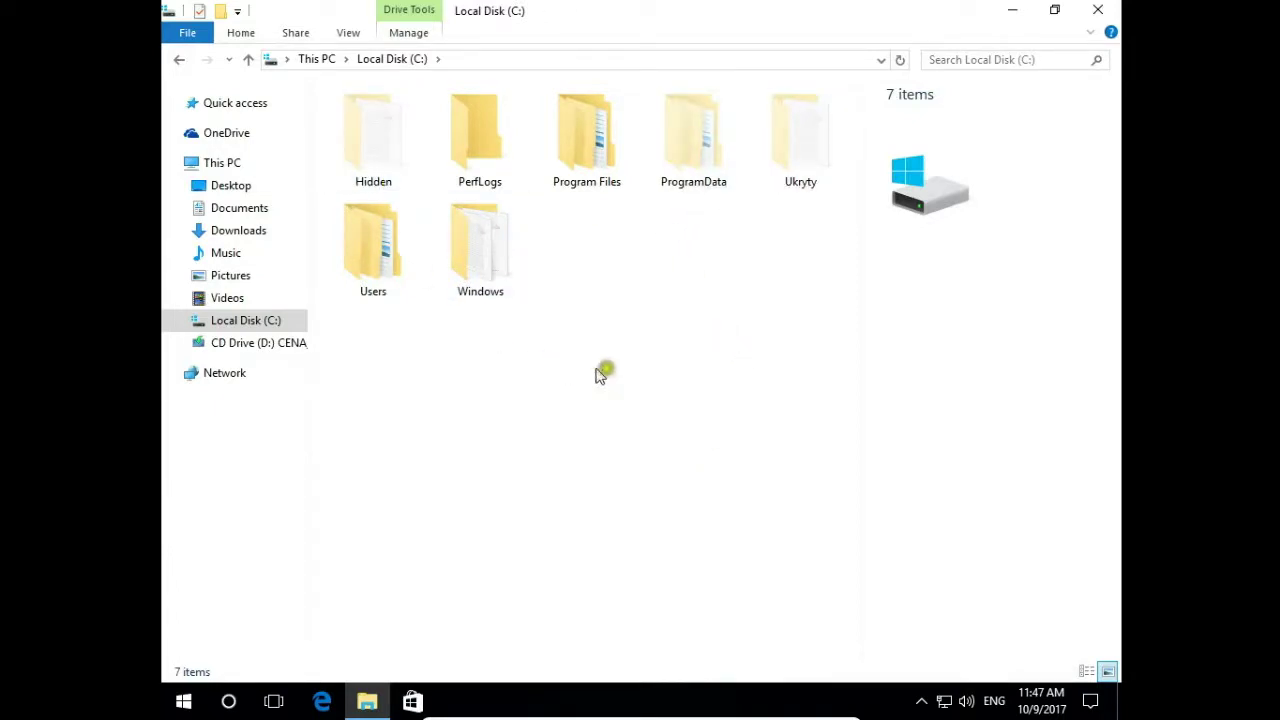
click(690, 183)
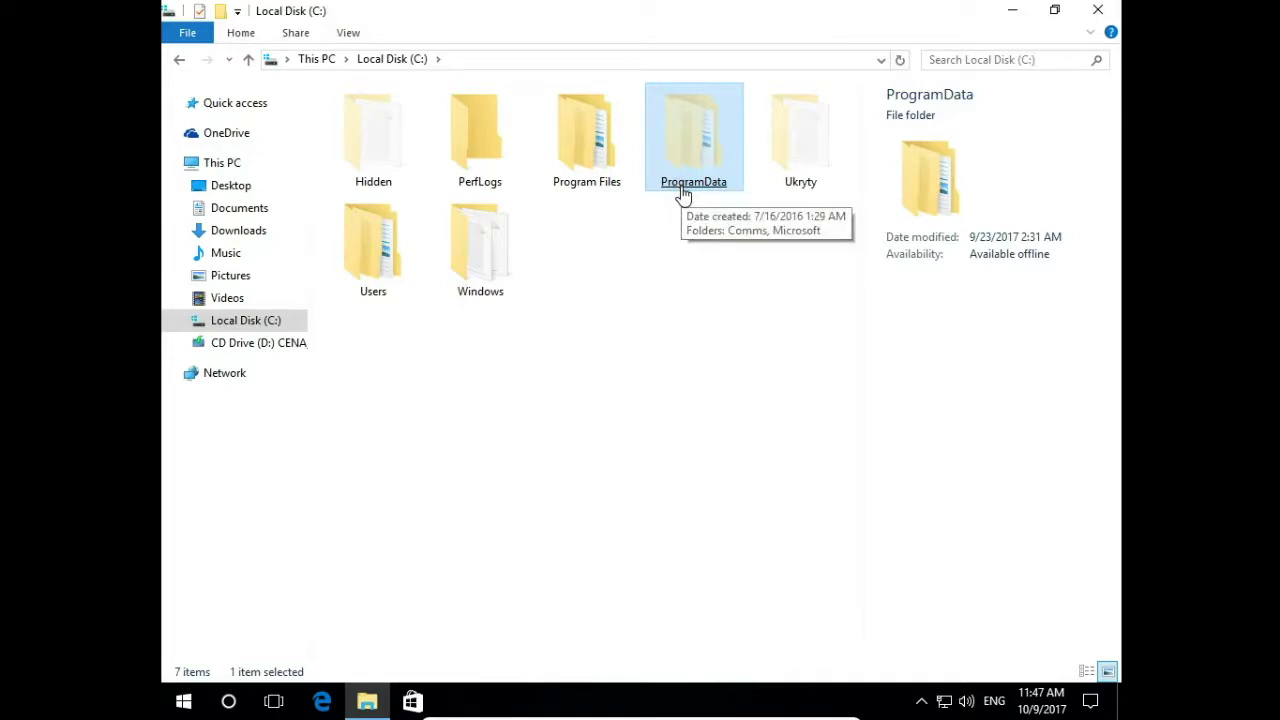
click(737, 284)
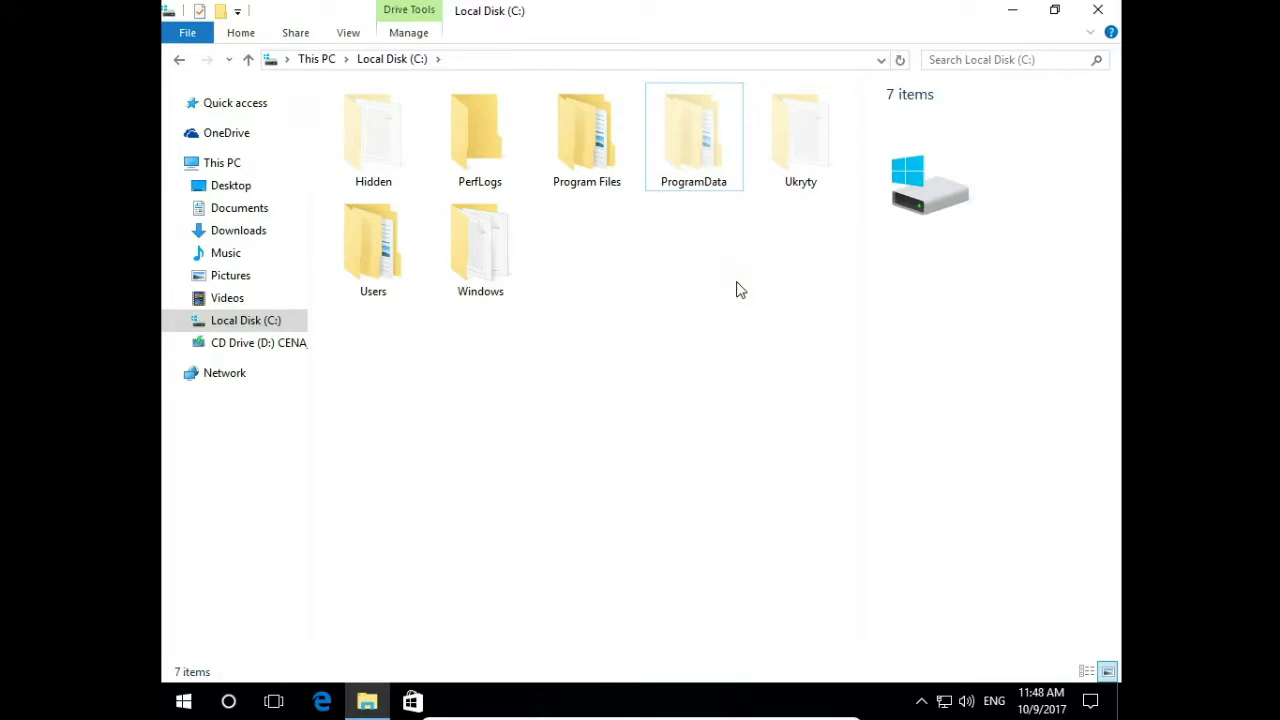